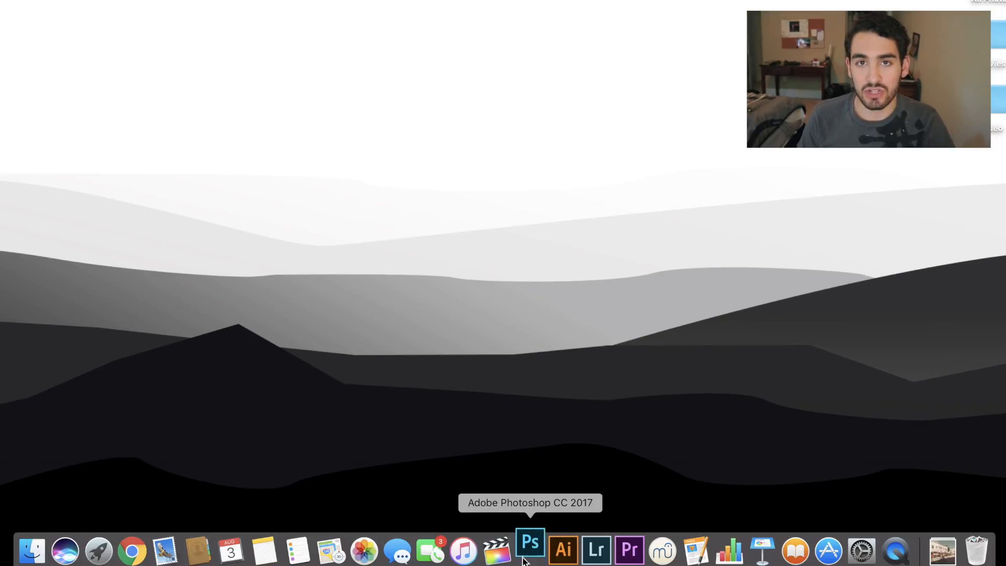
Step: Create a new blank white document 1920 × 1080 px from the Custom preset
click(526, 550)
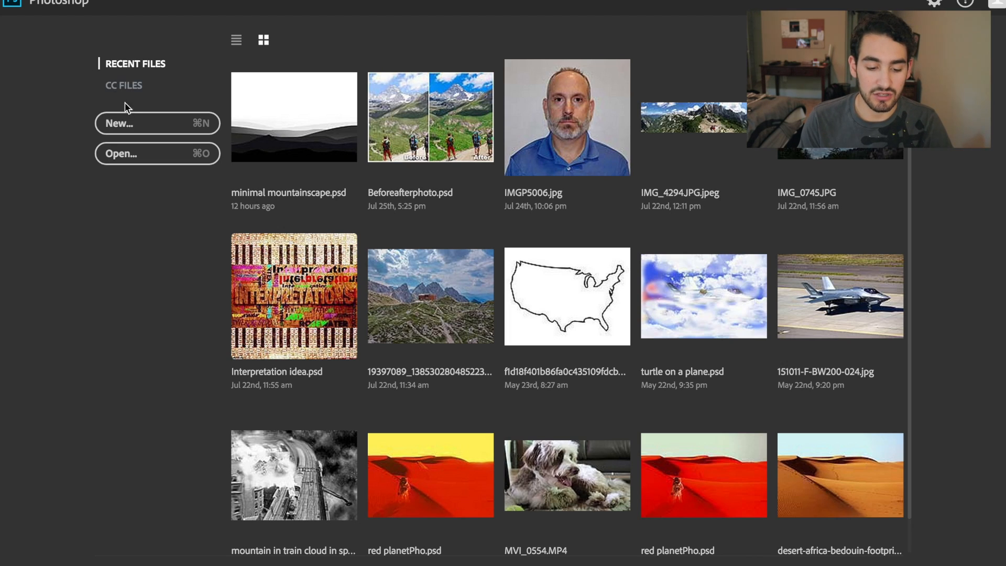
click(125, 124)
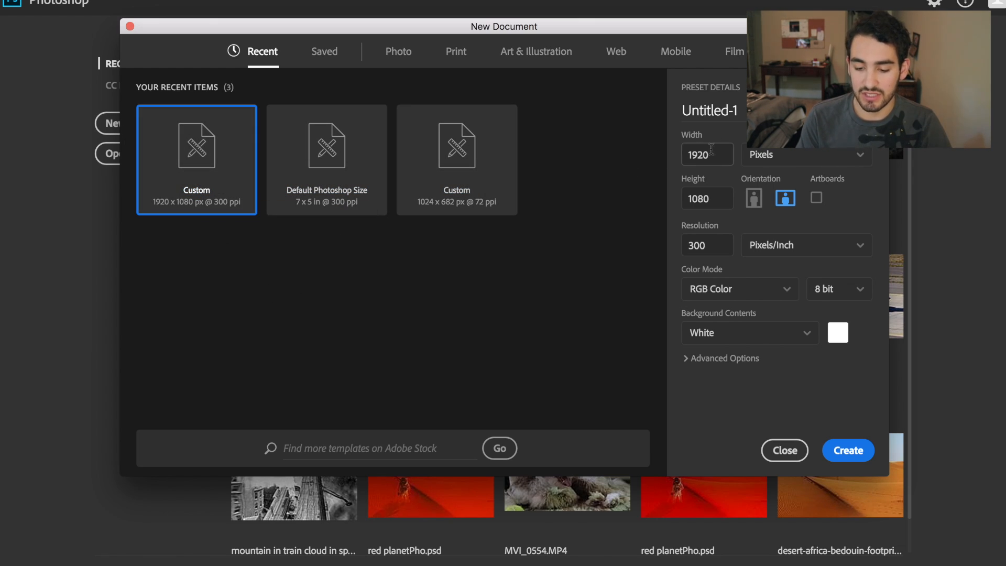
drag(722, 153, 685, 153)
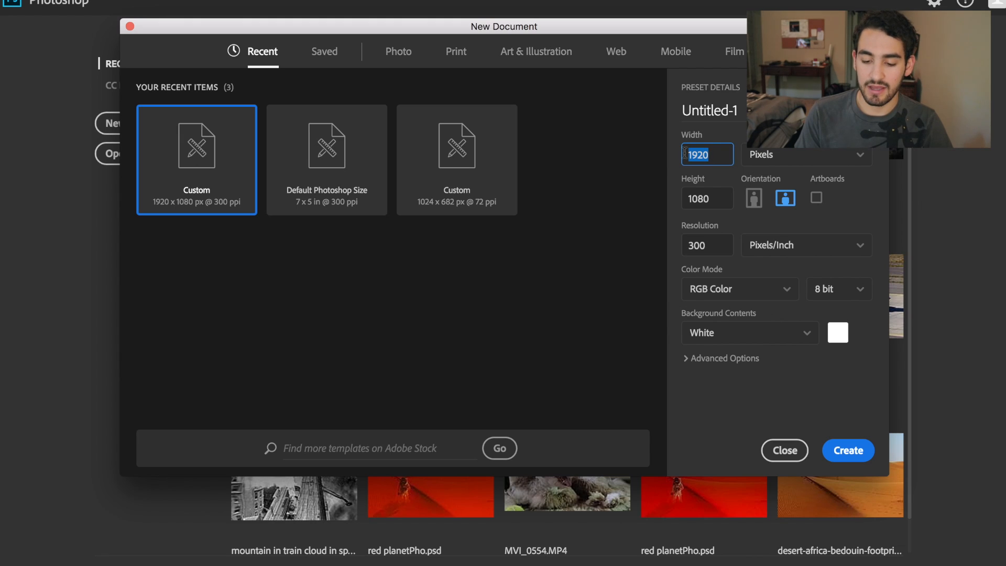
click(719, 198)
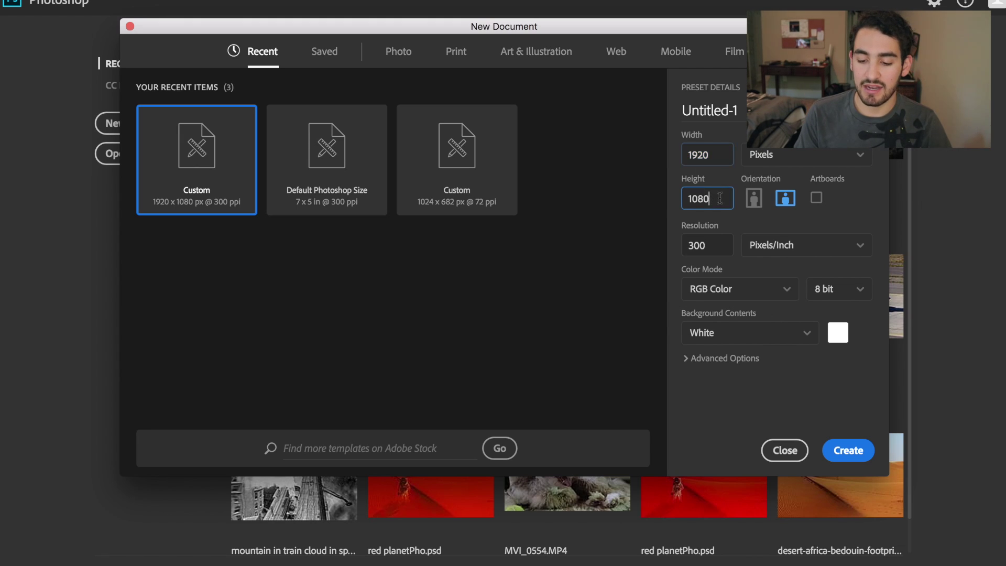
click(786, 152)
click(787, 154)
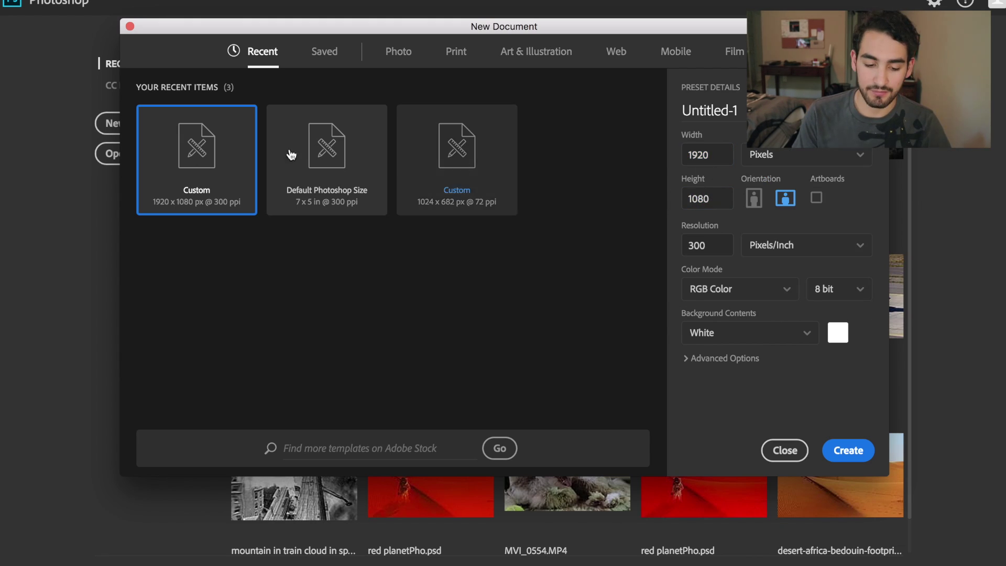
double_click(218, 166)
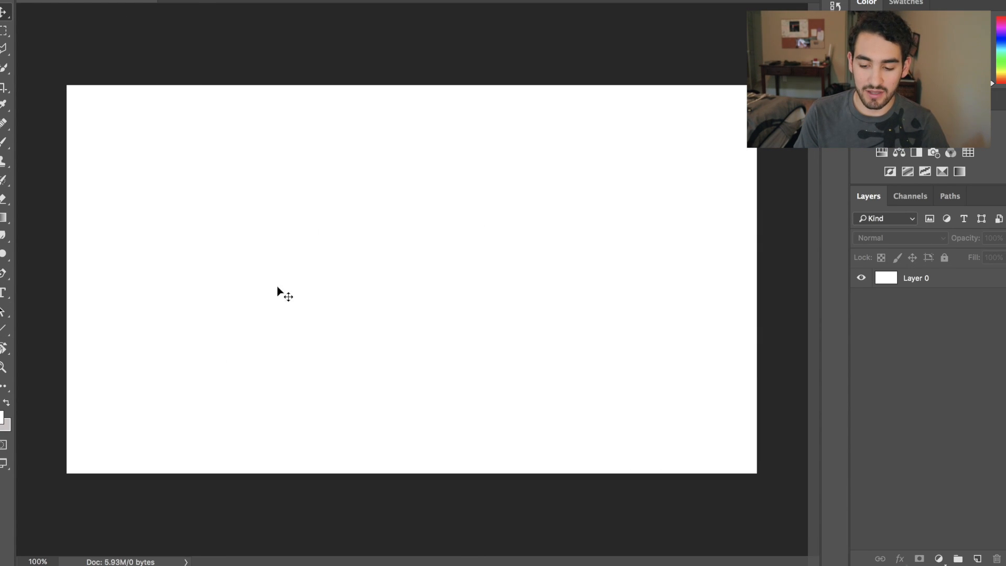
Step: Draw a low wavy ridge line with the Pen tool extending past both canvas edges
key(p)
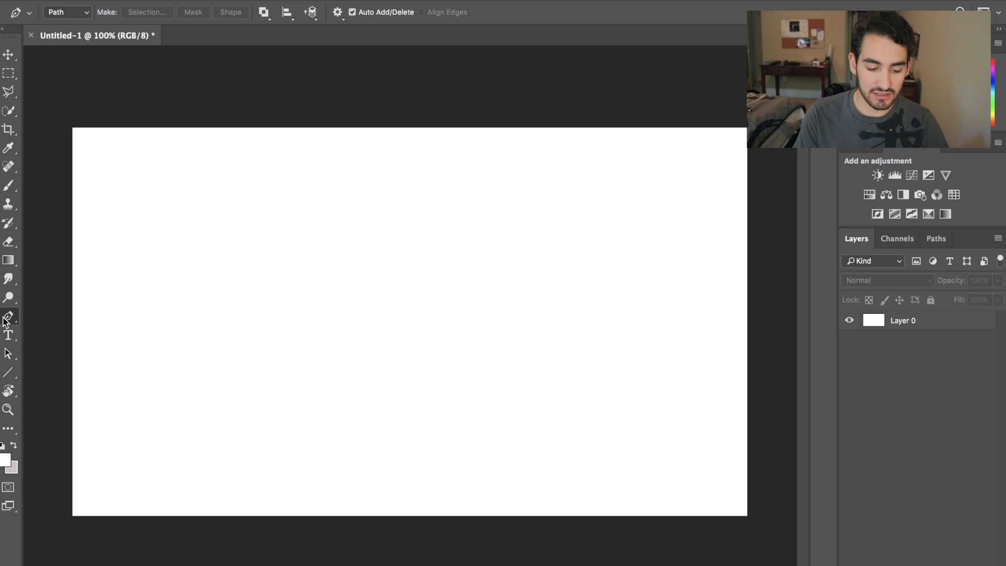
click(44, 467)
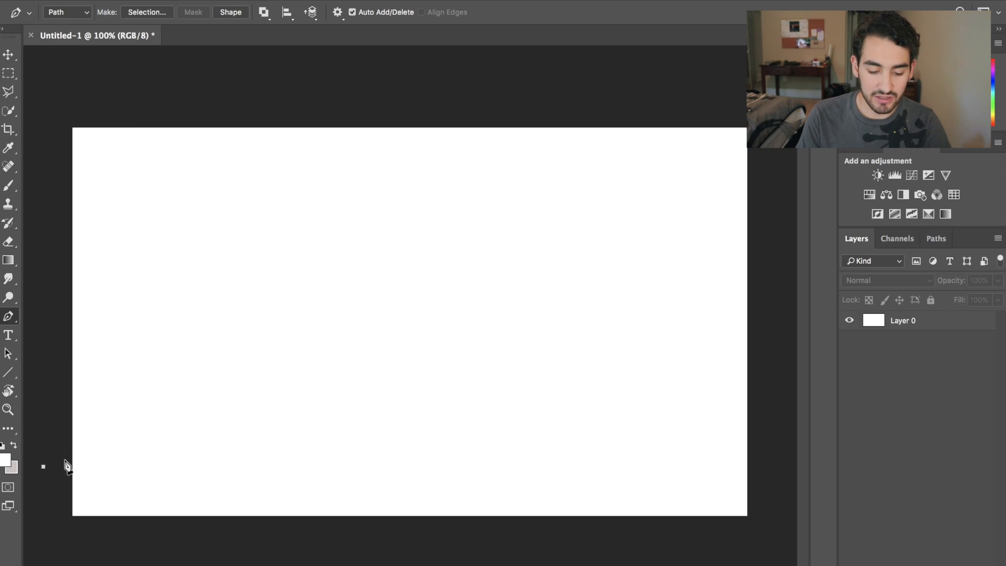
click(114, 446)
click(123, 447)
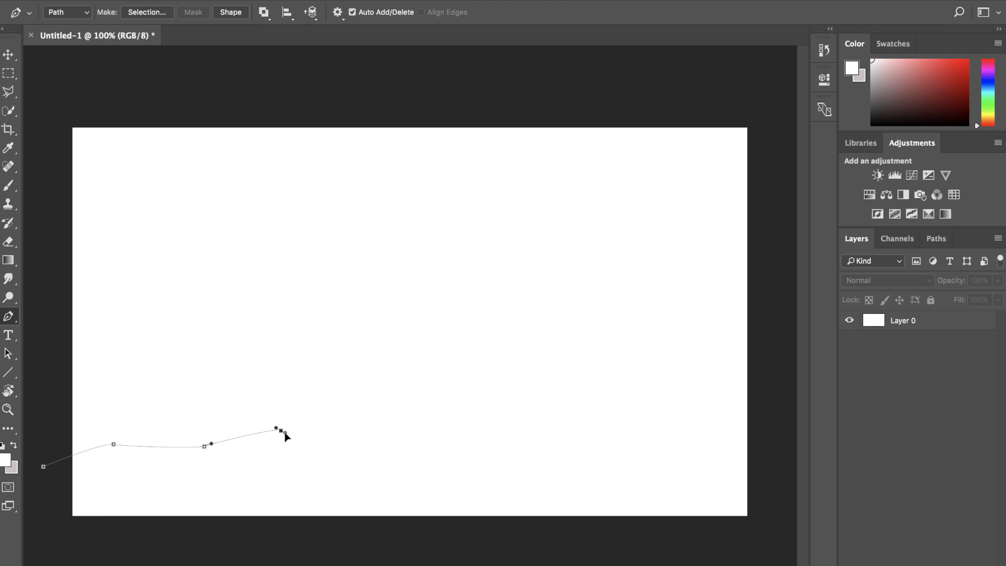
drag(358, 449, 365, 445)
drag(431, 423, 442, 424)
drag(571, 442, 575, 445)
click(703, 427)
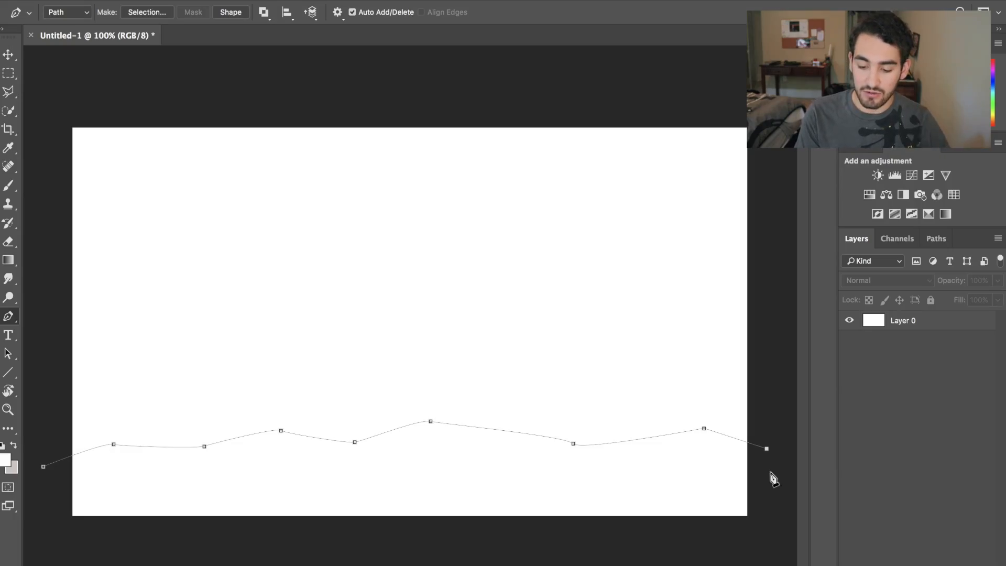
Step: Close the ridge path below the canvas and convert it into shape layer Shape 1
click(766, 555)
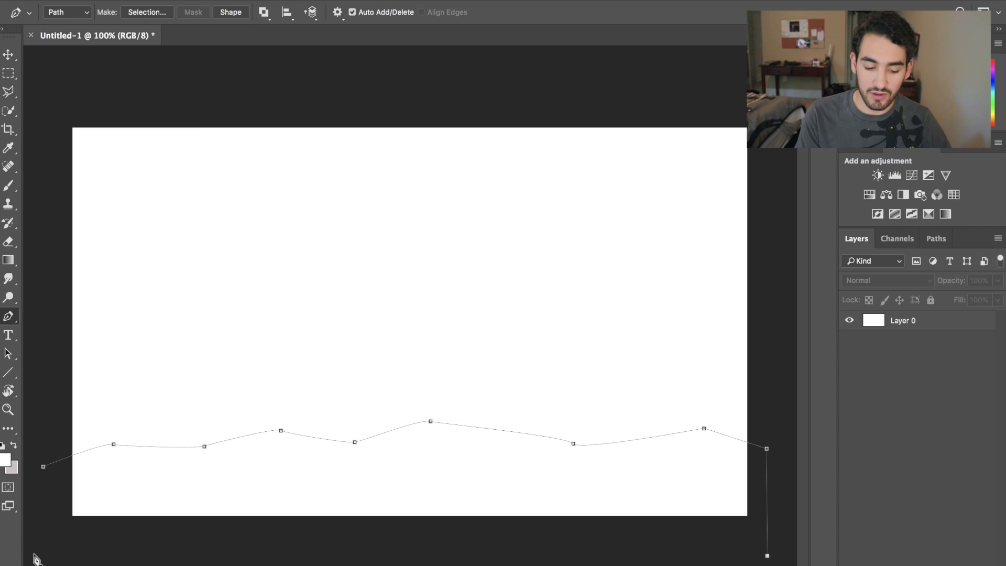
click(44, 468)
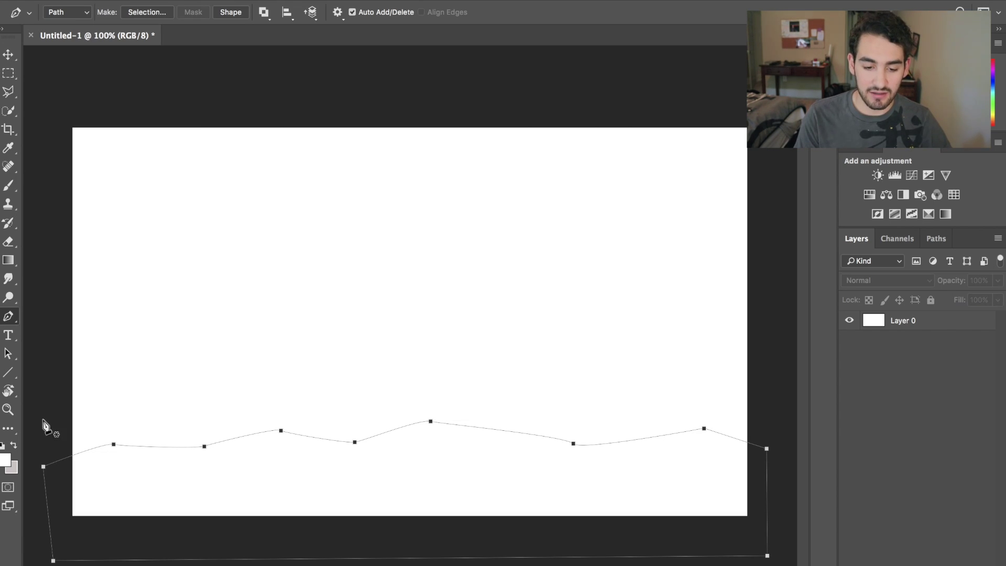
click(231, 12)
key(a)
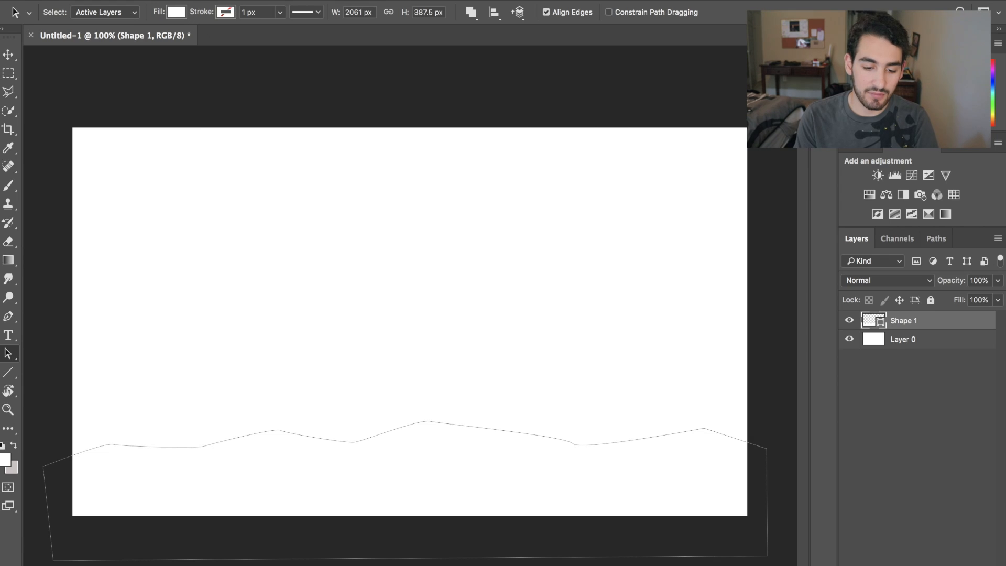
Step: Fill the Shape 1 ridge with solid black from the Fill swatch
click(177, 13)
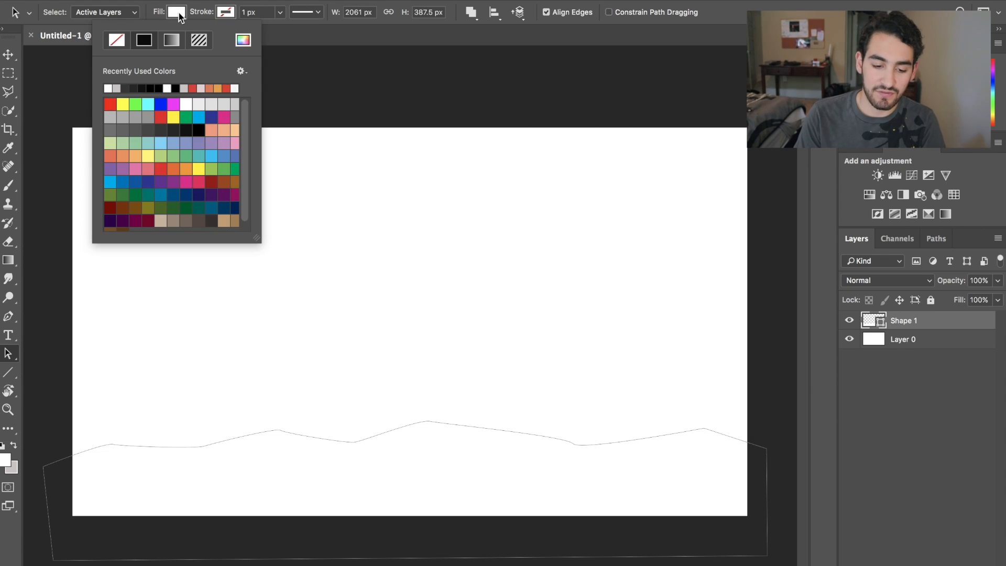
click(197, 129)
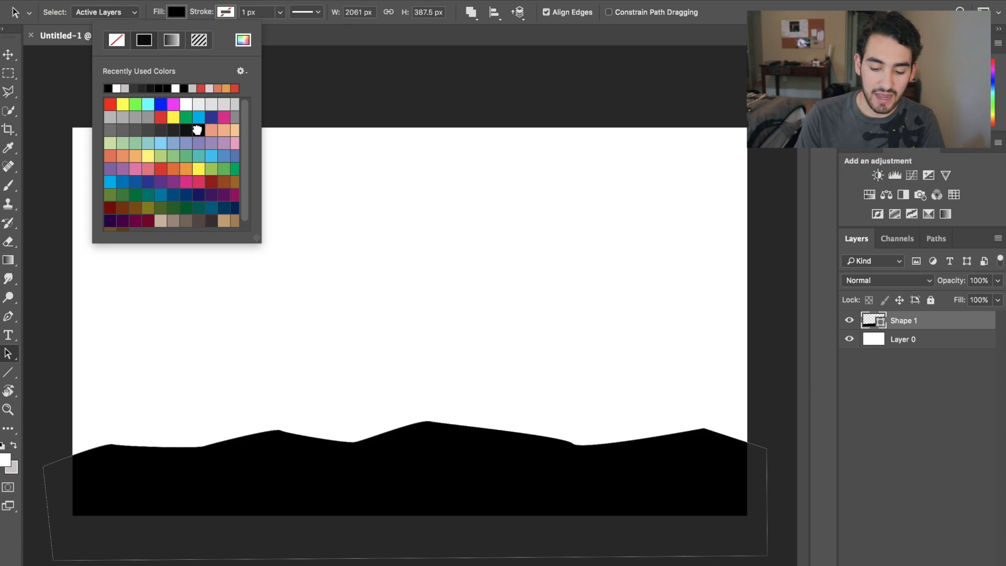
key(s)
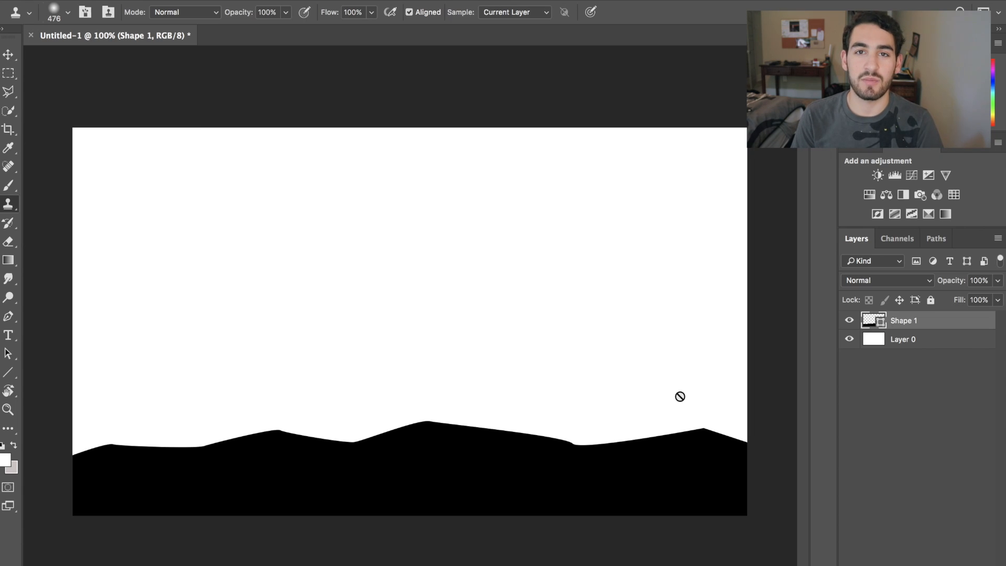
key(a)
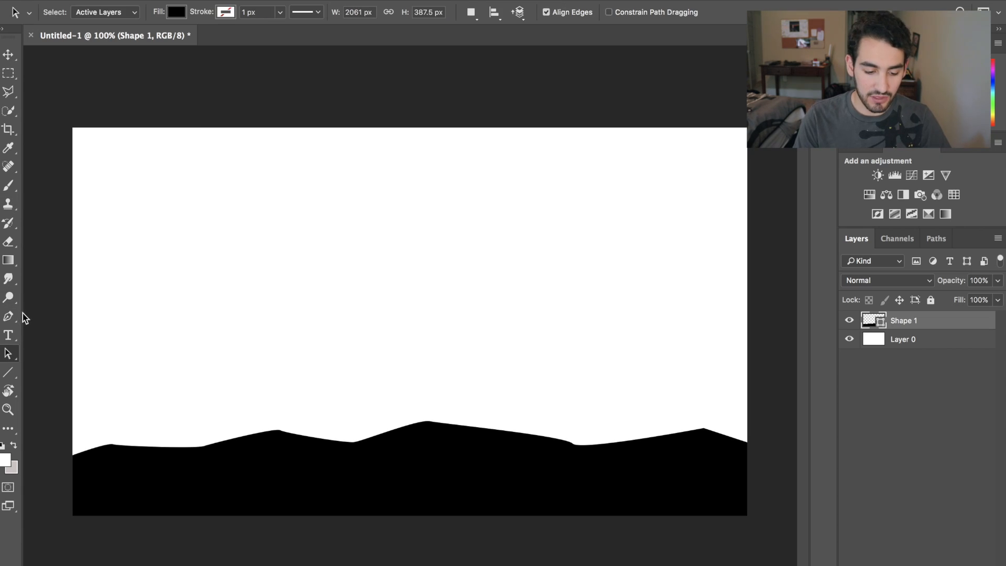
Step: Pen-draw a taller closed ridge outline across the canvas for the second mountain
click(10, 316)
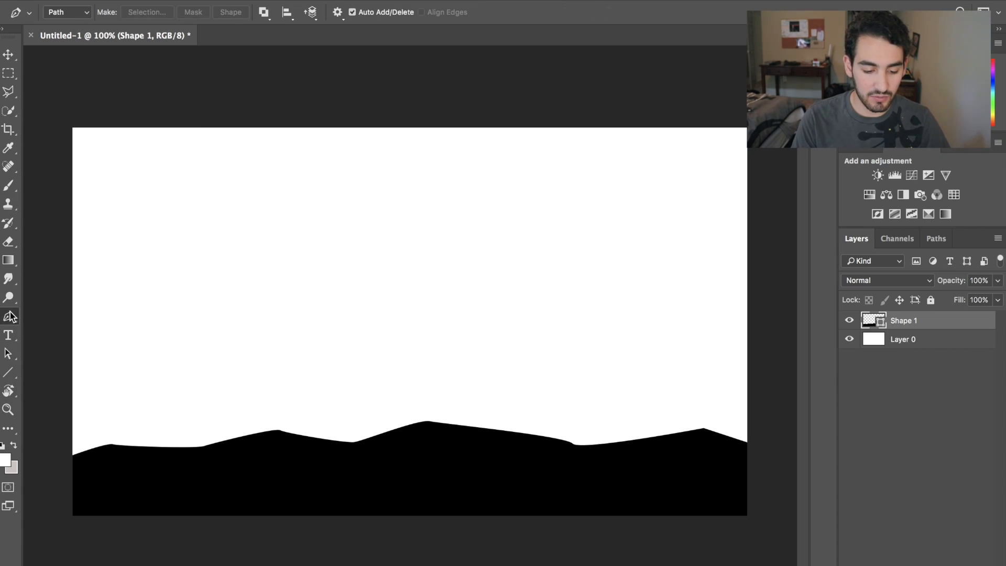
click(52, 424)
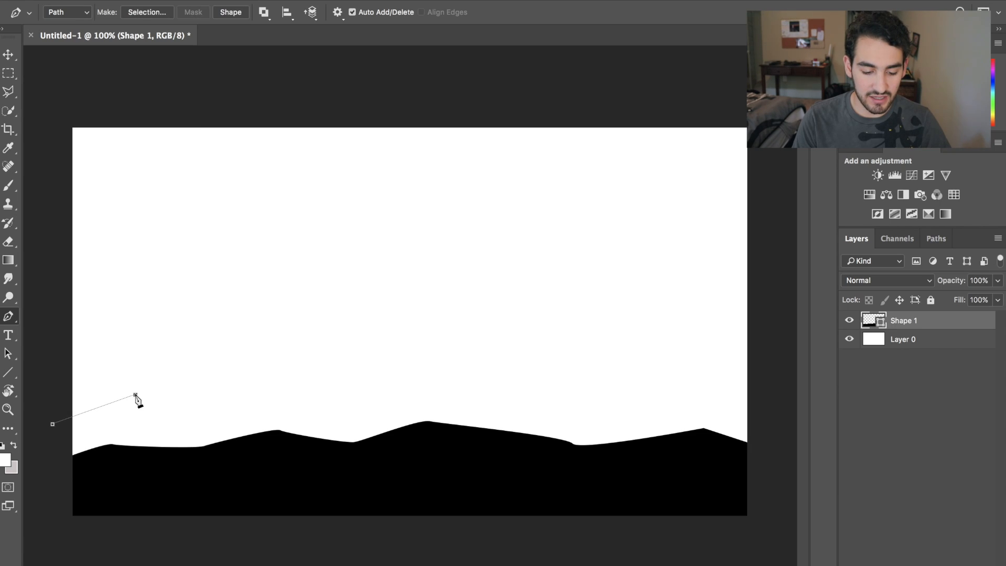
click(228, 402)
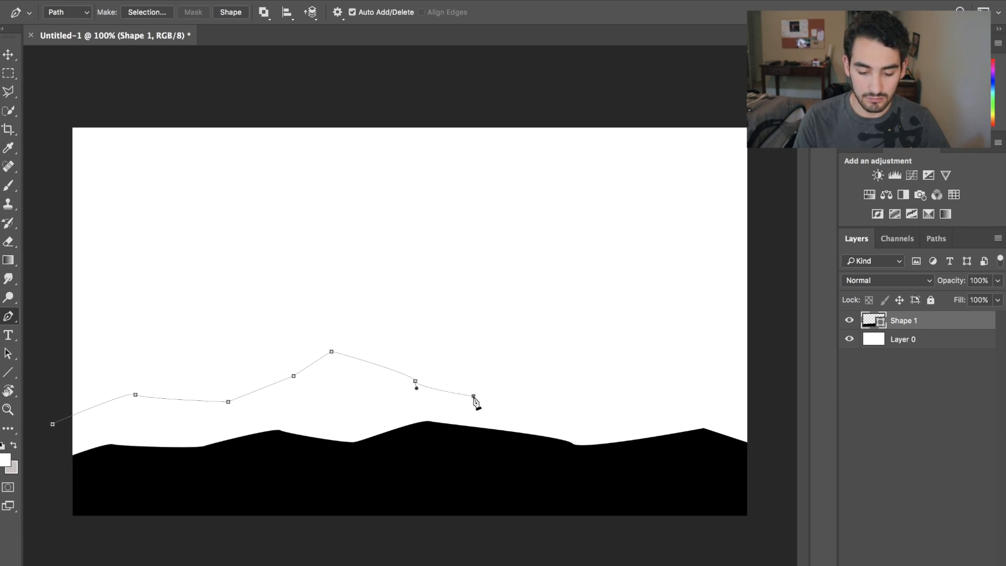
click(576, 361)
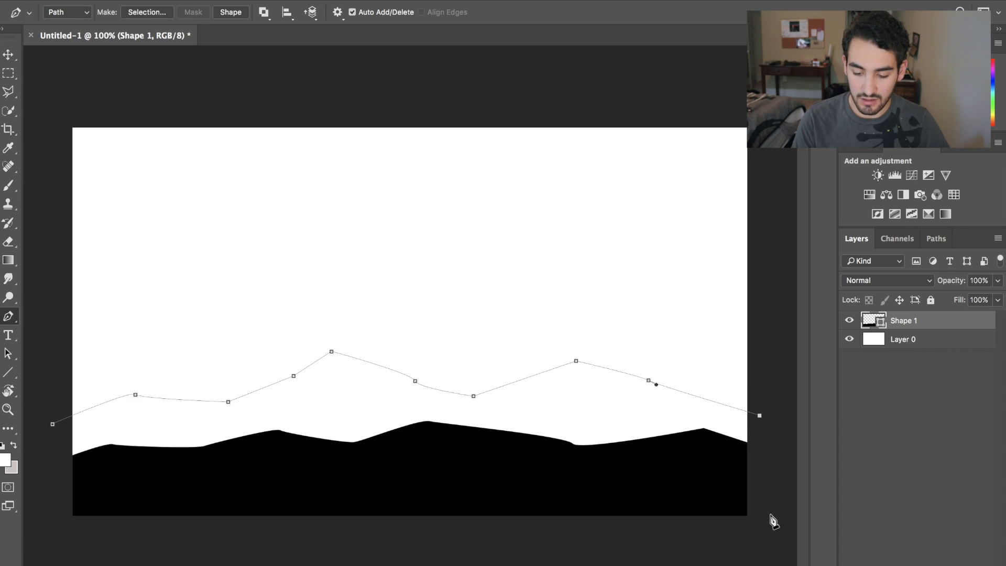
click(61, 540)
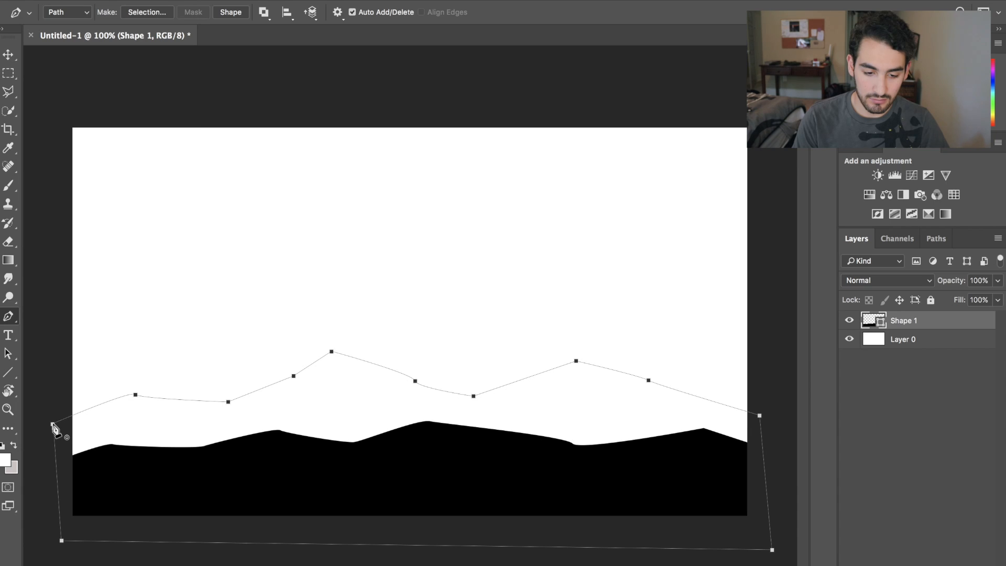
Step: Convert the path into Shape 2, hide its outline, and move it beneath Shape 1
click(232, 14)
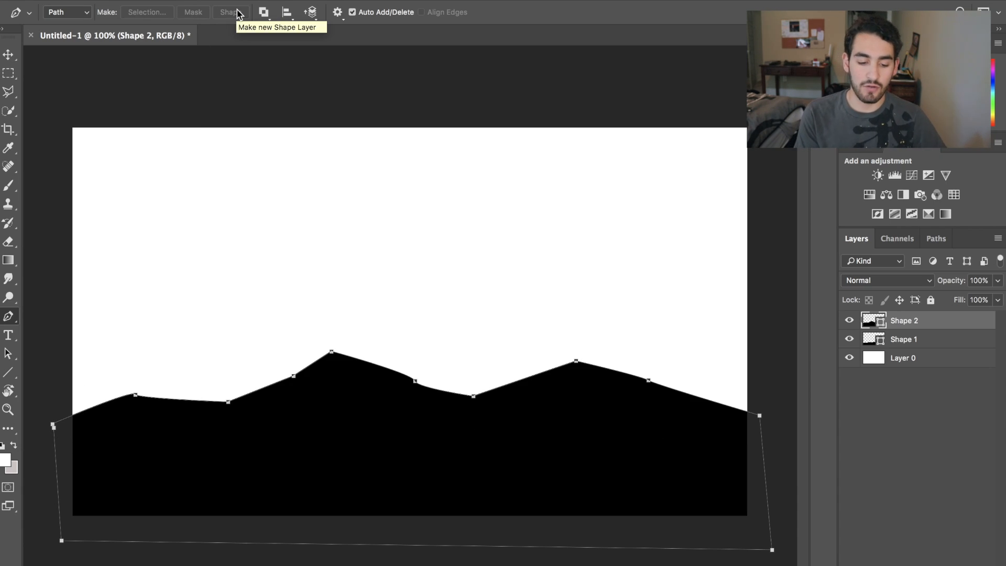
key(Return)
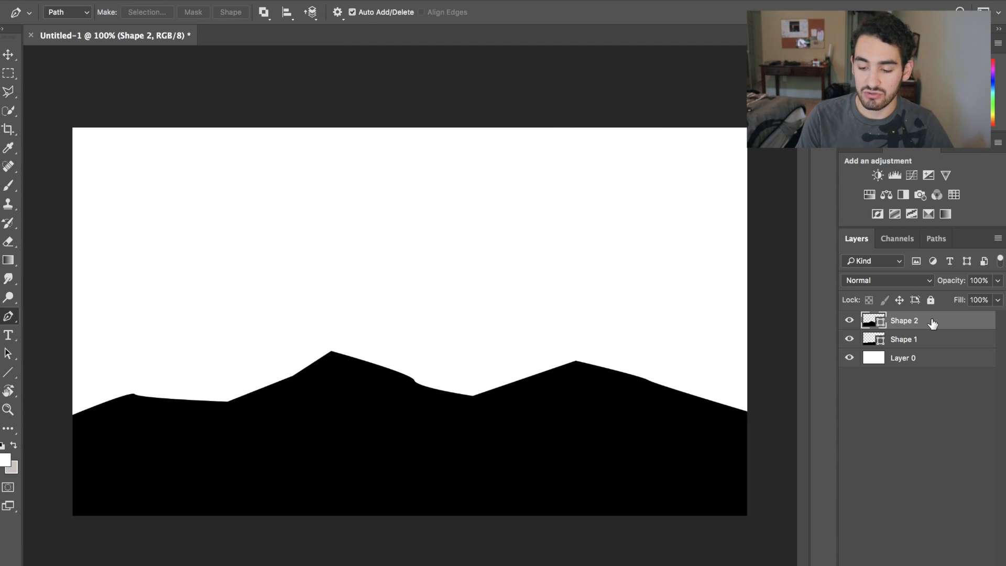
drag(932, 324, 933, 345)
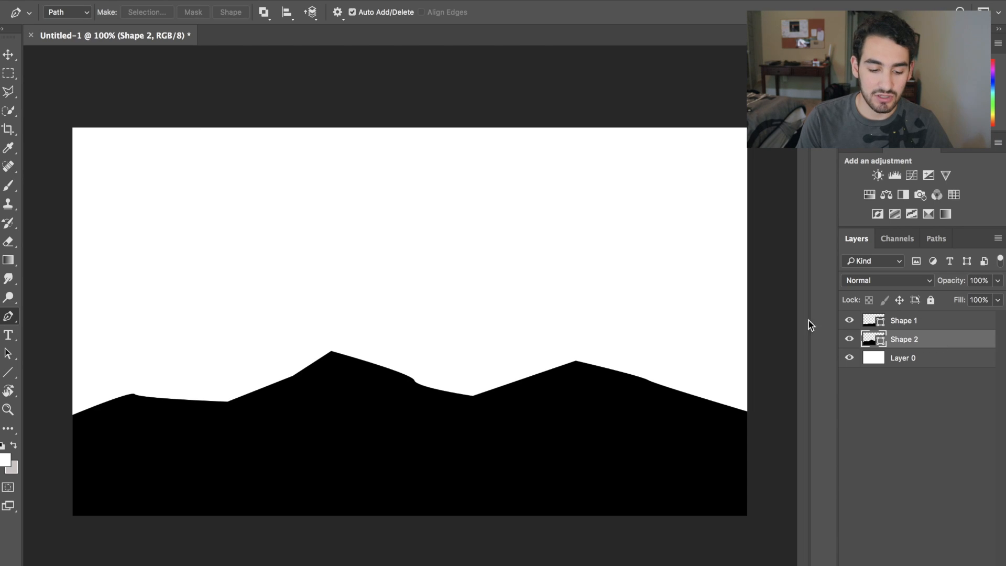
Step: Fill the taller back ridge Shape 2 with dark grey and select its layer
click(8, 354)
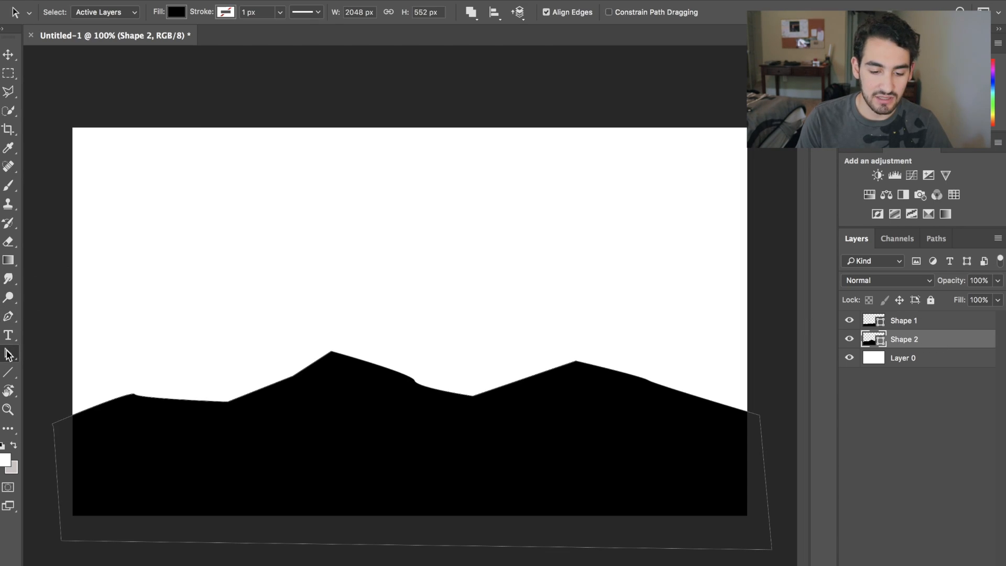
click(178, 12)
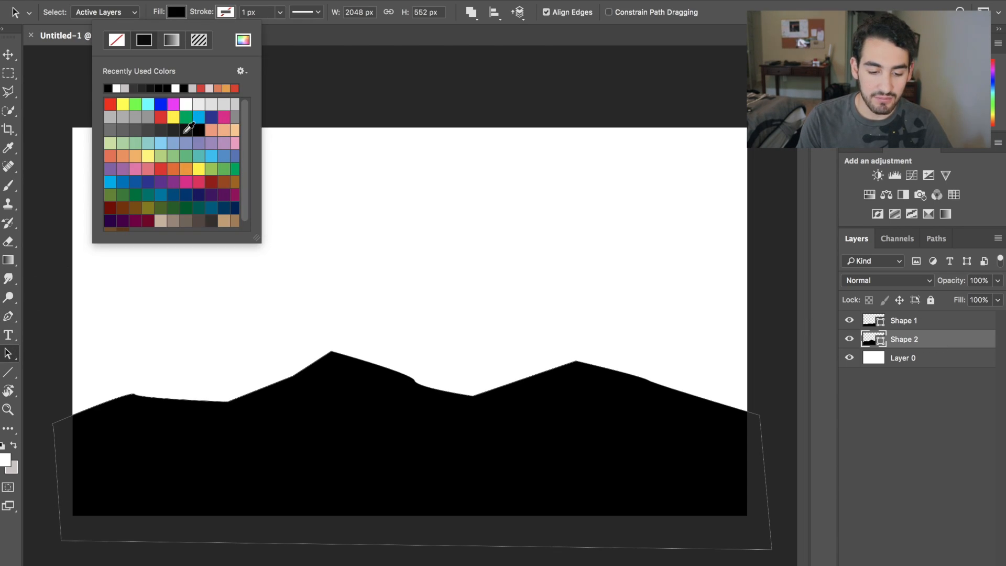
click(159, 130)
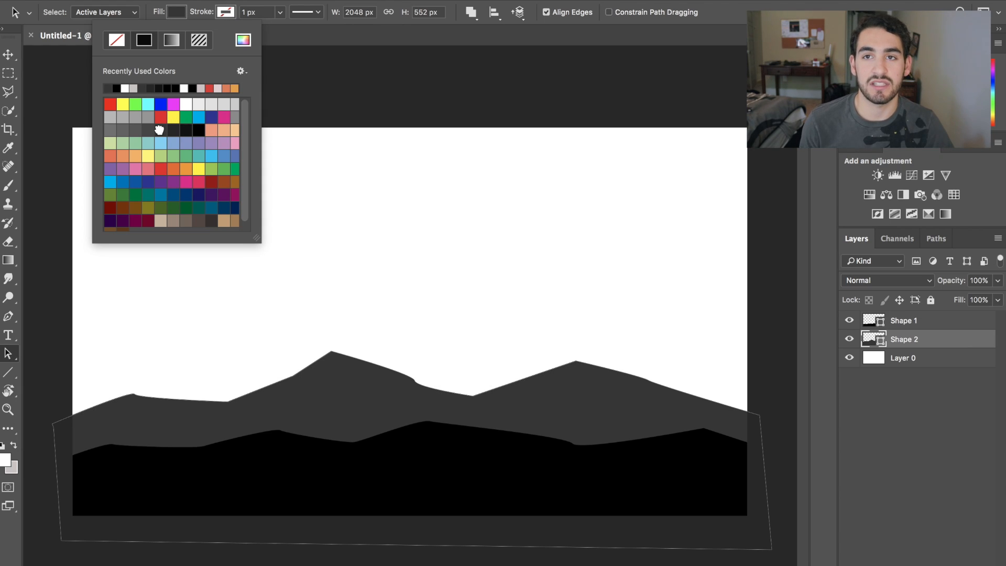
click(908, 413)
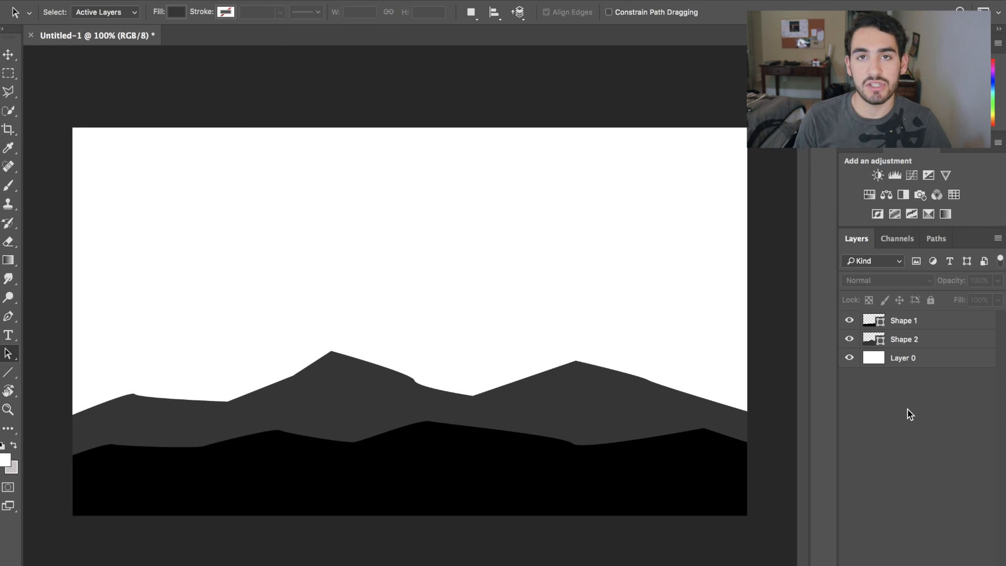
click(936, 345)
Step: Add a Gradient Overlay to Shape 2 and set its starting stop to near-black grey
double_click(943, 344)
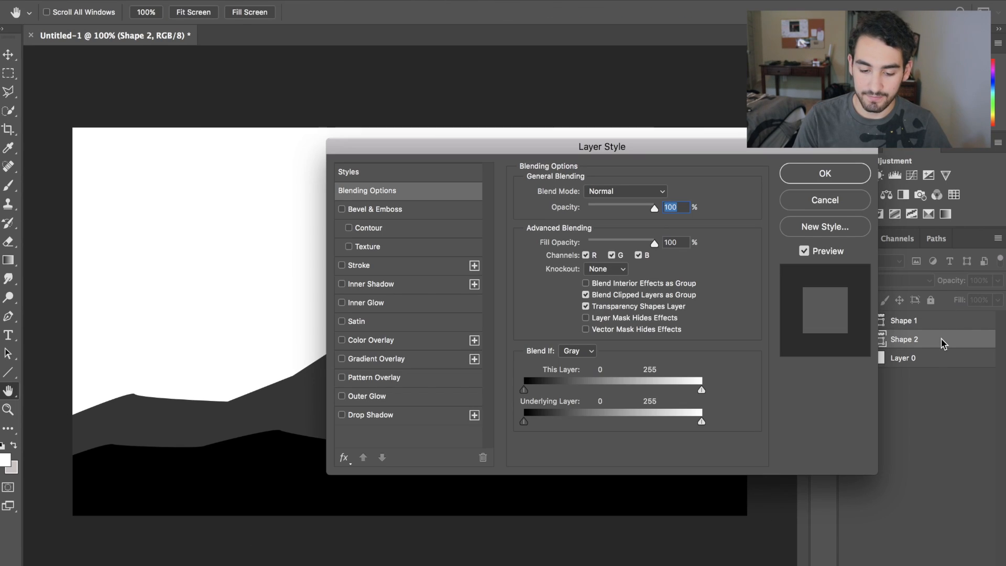
click(354, 362)
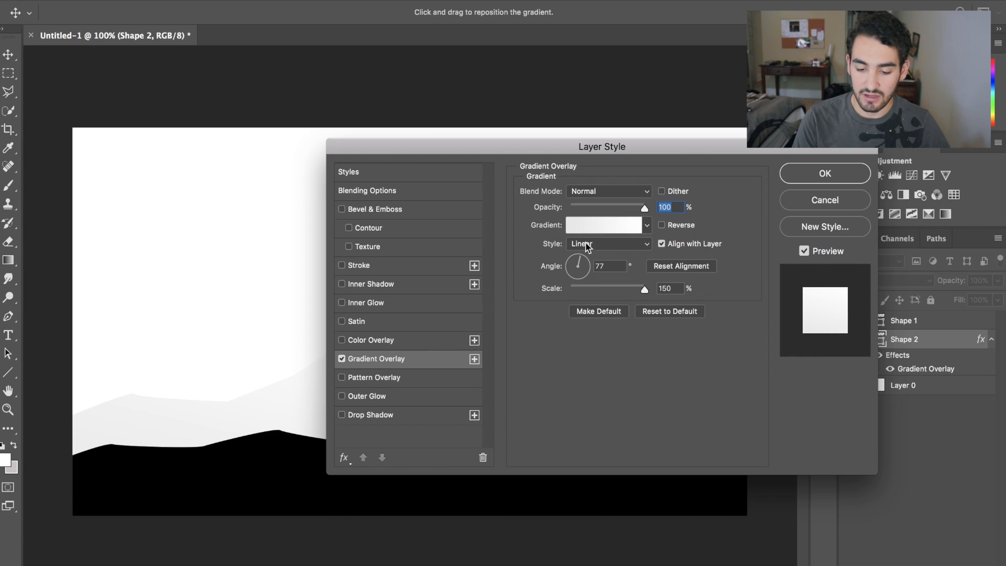
click(610, 228)
double_click(657, 481)
click(367, 336)
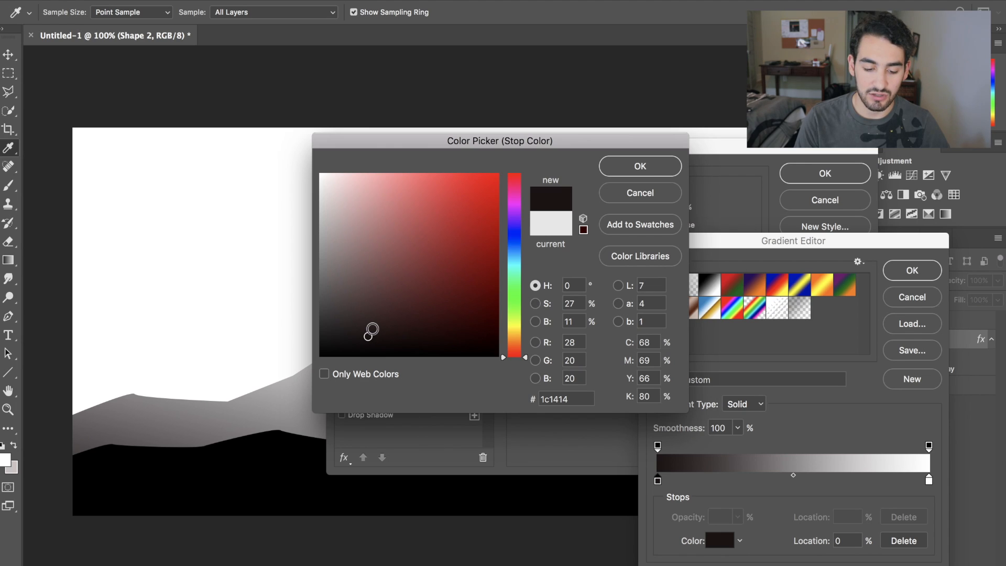
click(491, 289)
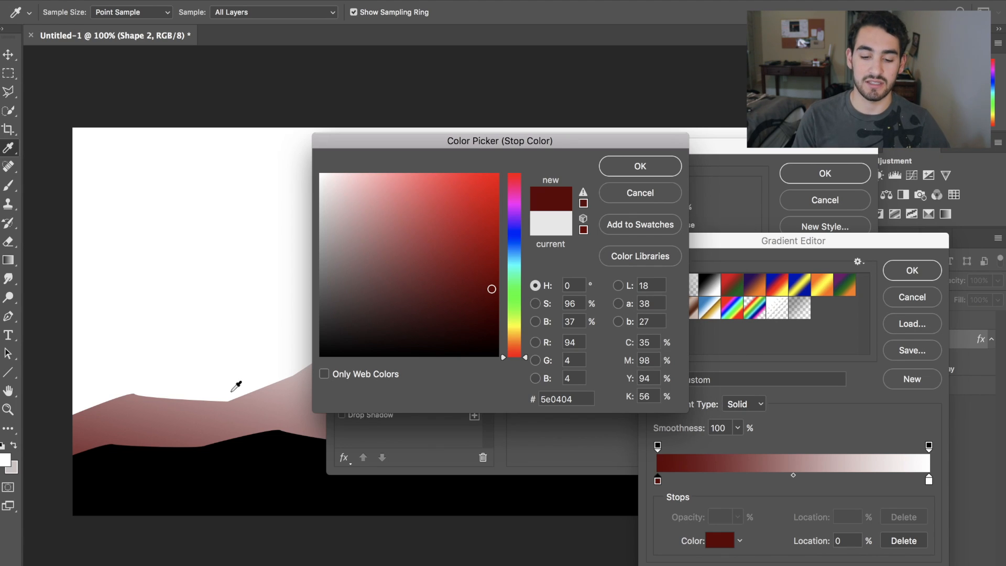
drag(320, 305, 320, 334)
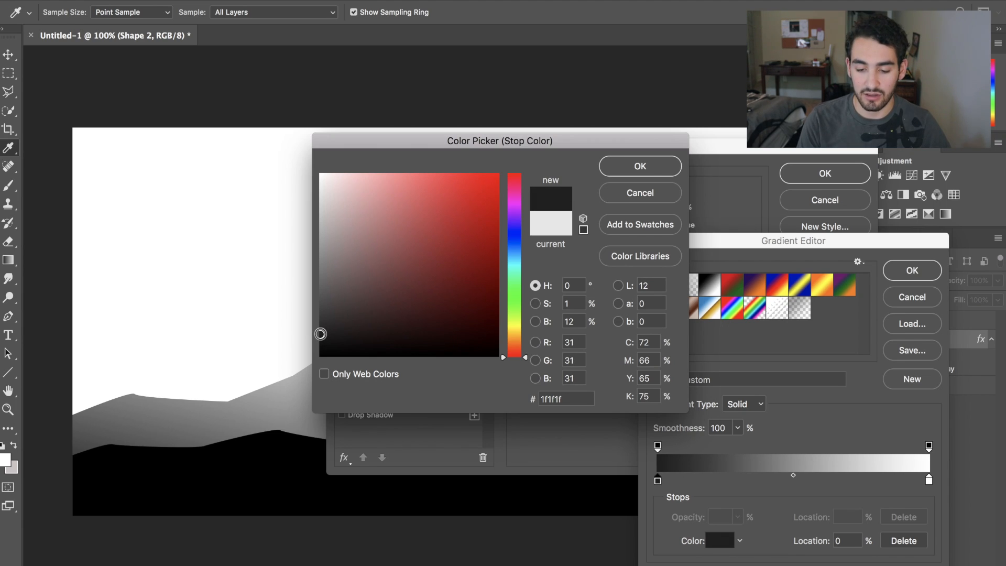
click(622, 170)
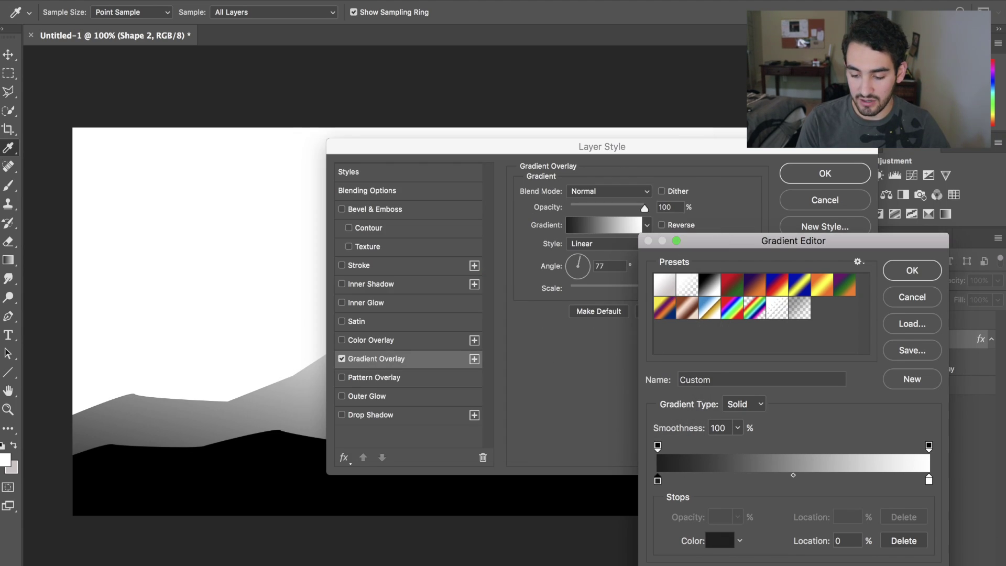
Step: Set the gradient's far stop to a light colour and return to Shape 2's layer effects
double_click(929, 479)
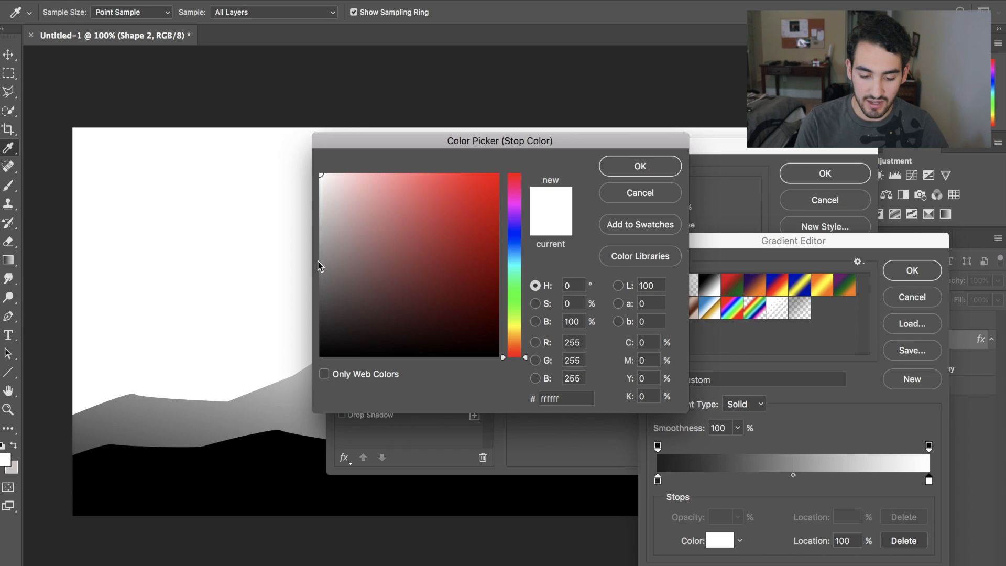
drag(319, 266, 322, 294)
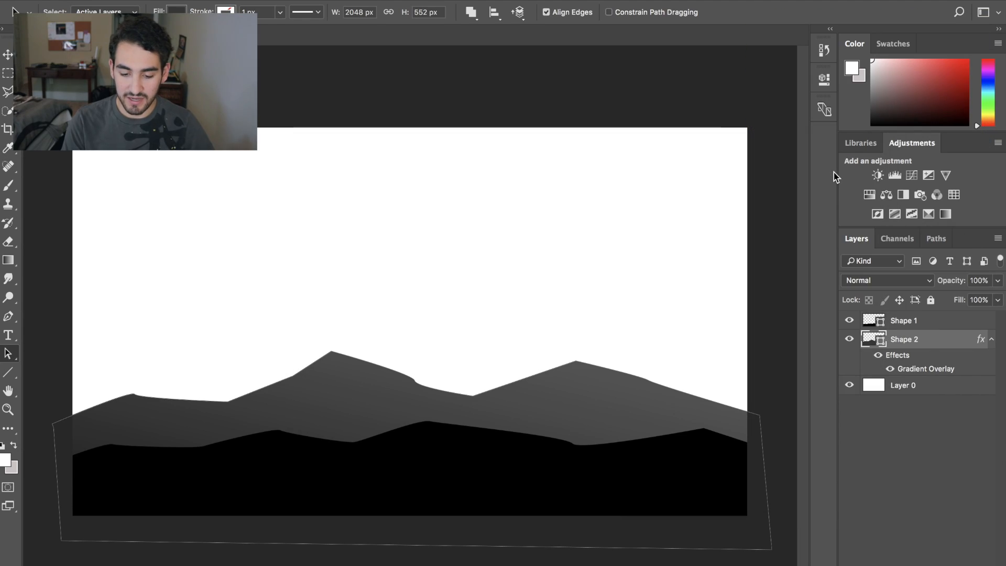
double_click(956, 340)
Step: Rotate Shape 2's gradient angle so the ridge shades lighter left to darker right, and confirm
click(375, 359)
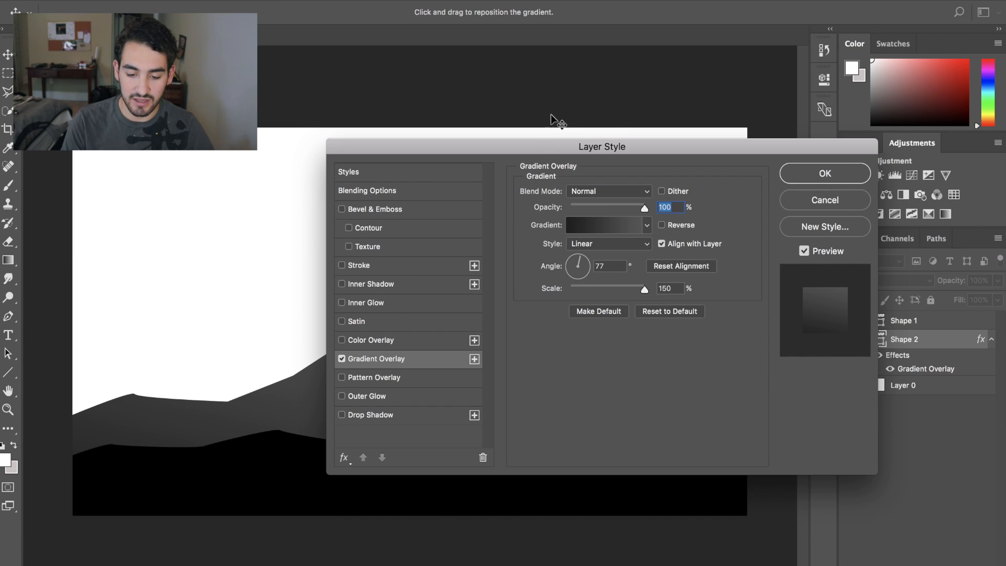
drag(512, 149, 727, 10)
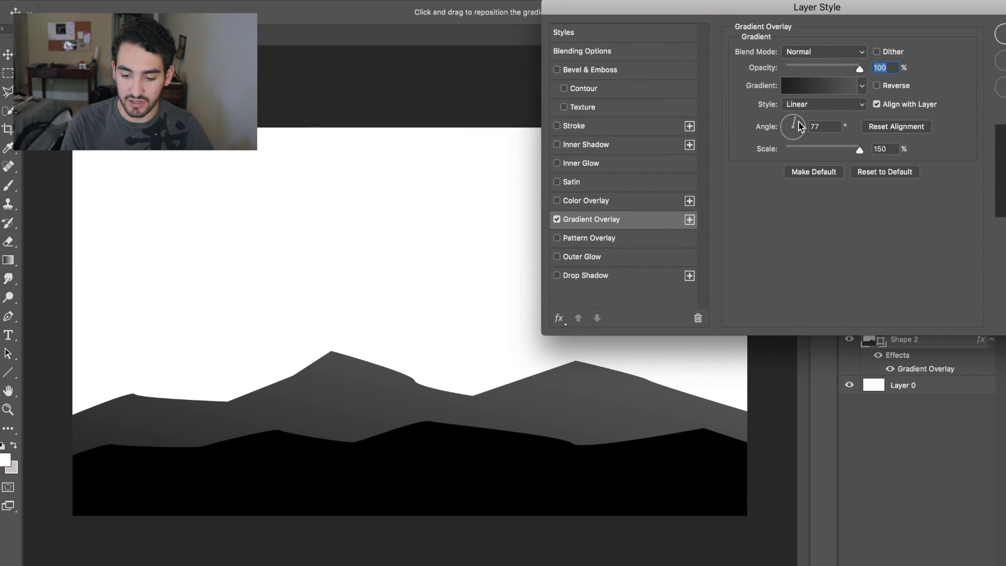
drag(799, 126, 785, 136)
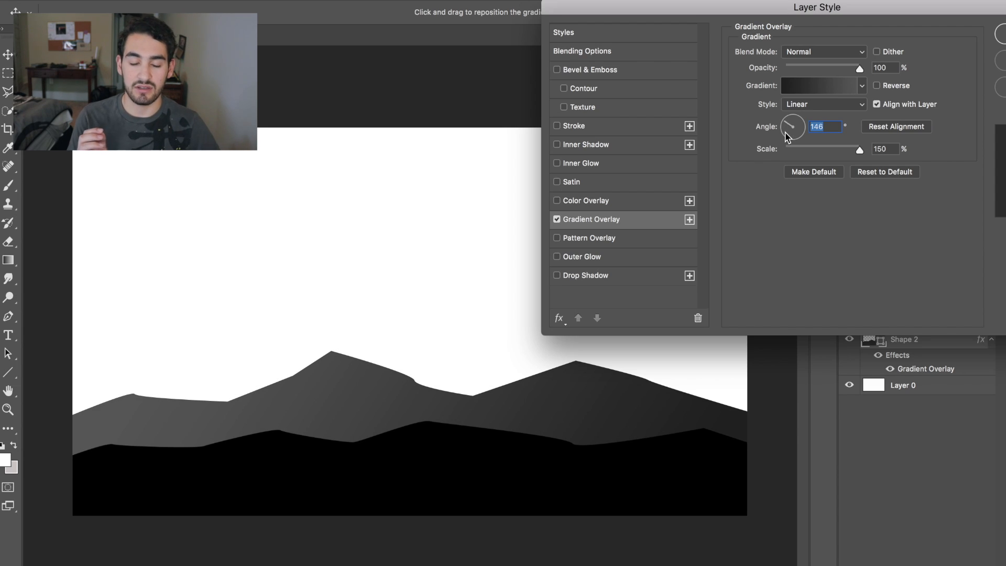
drag(785, 136, 791, 133)
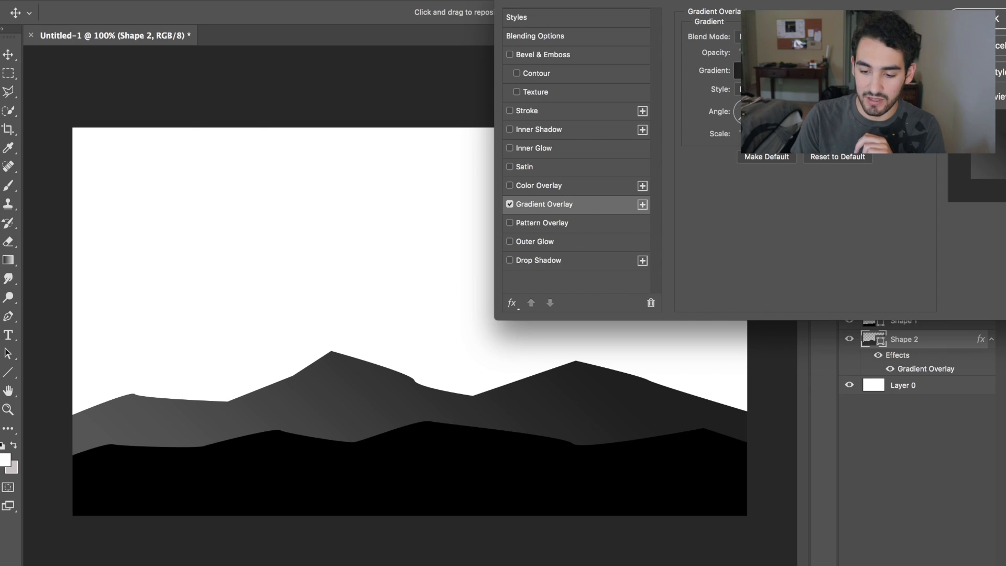
key(Return)
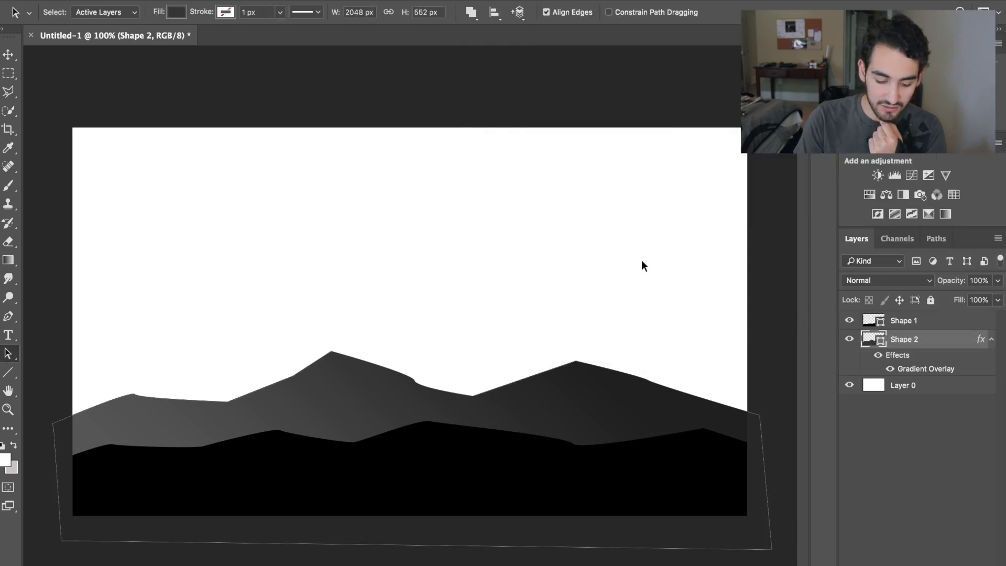
click(467, 344)
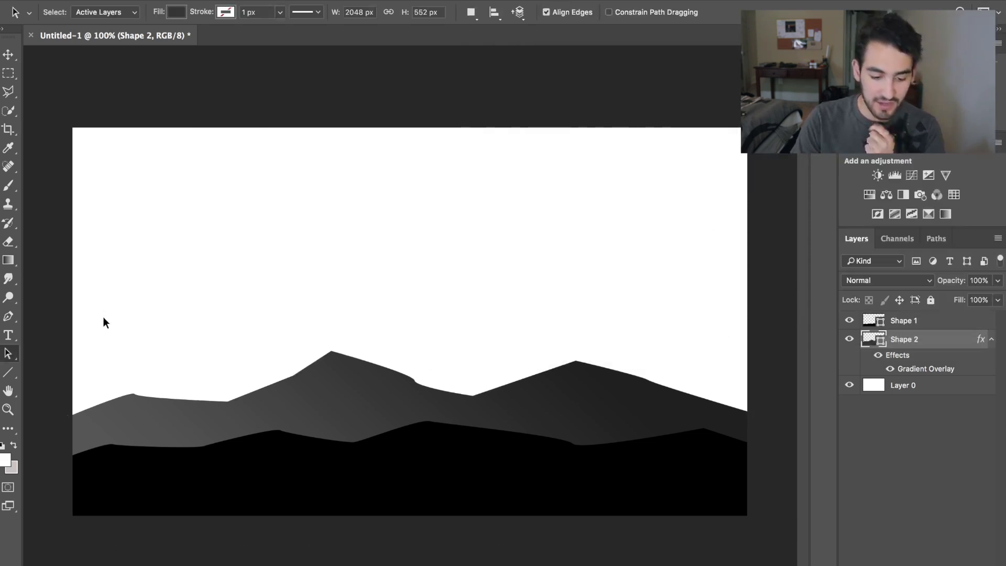
click(10, 317)
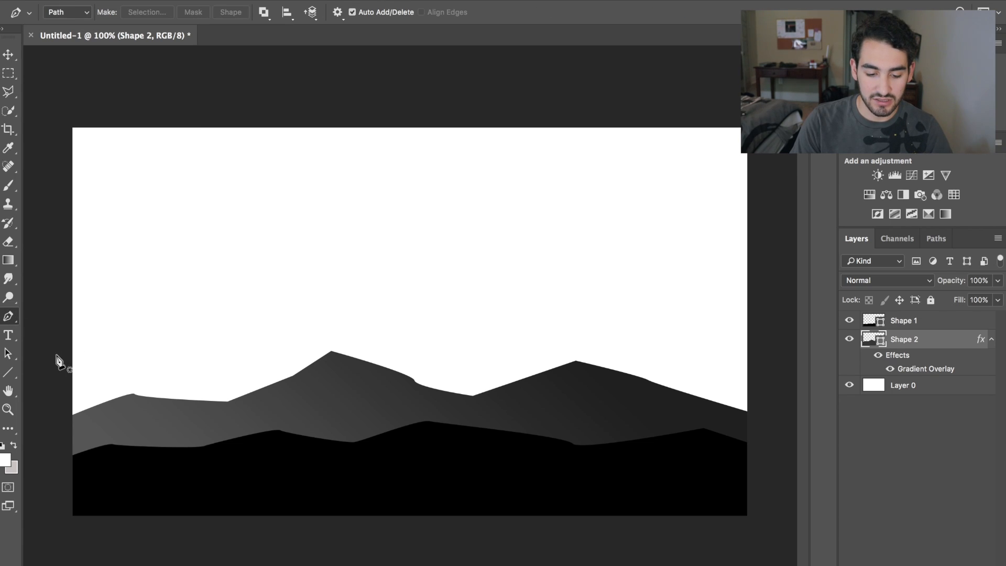
Step: Pen-draw a closed third ridge outline with gentle peaks spanning past both edges
click(49, 379)
drag(154, 364, 205, 366)
click(433, 379)
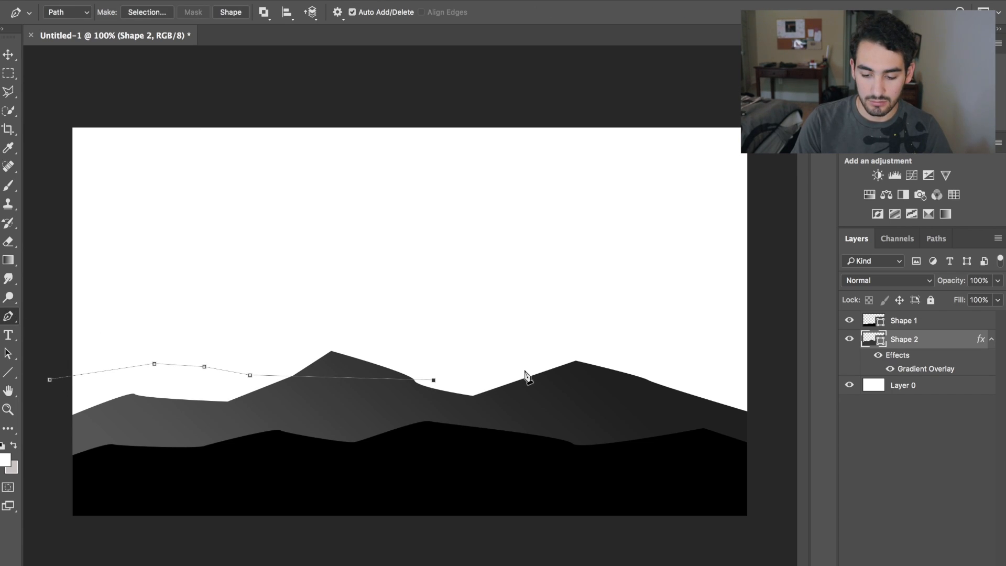
click(535, 362)
click(631, 357)
click(718, 388)
click(774, 538)
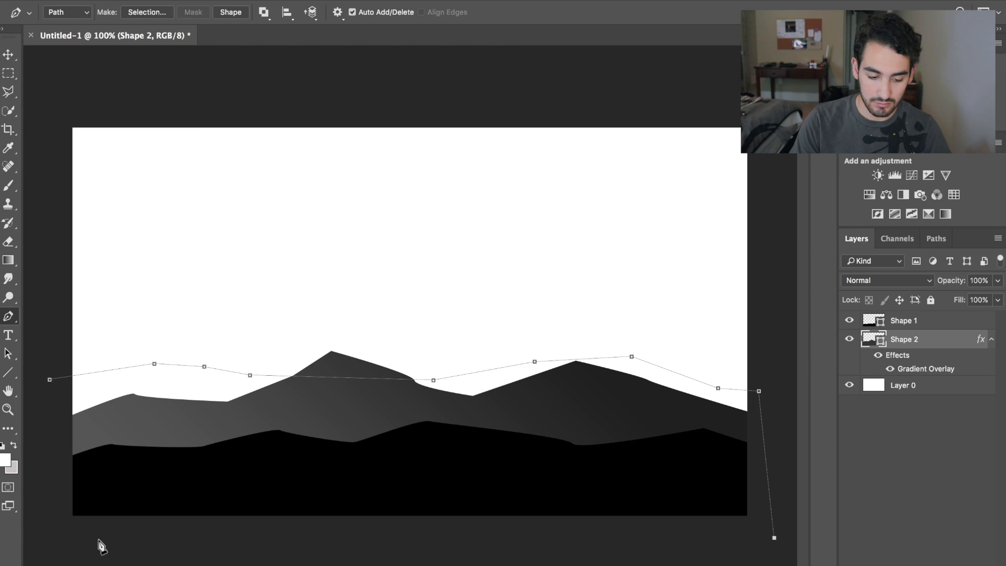
click(67, 540)
click(50, 380)
Step: Make it Shape 3, move it behind Shape 2, and give it a grey Gradient Overlay
click(231, 13)
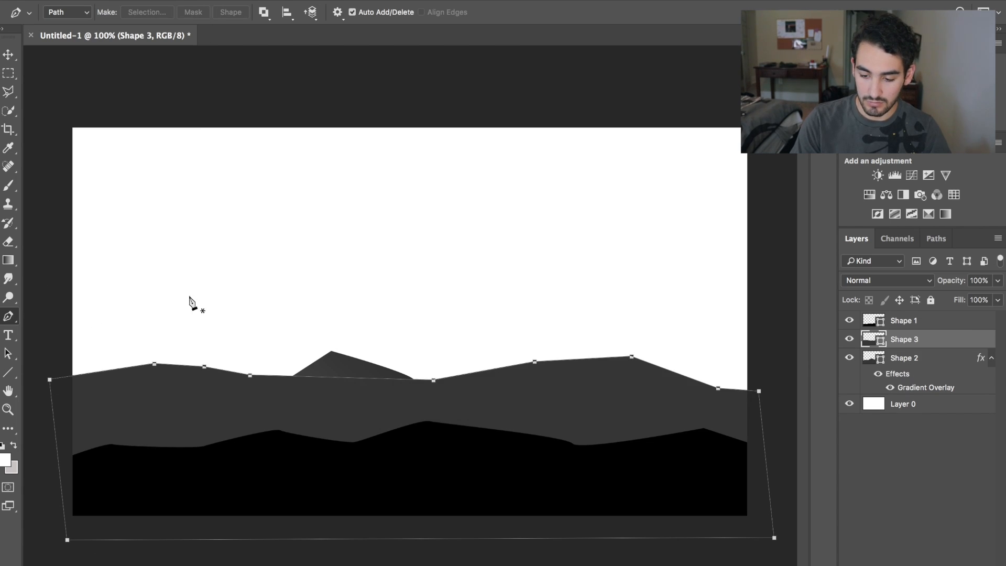
key(Return)
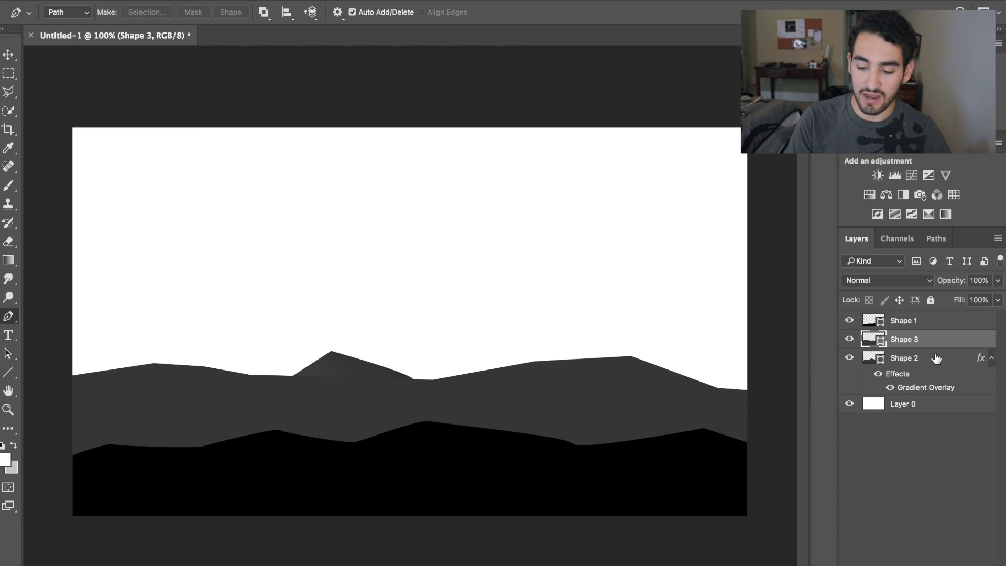
drag(930, 347, 928, 403)
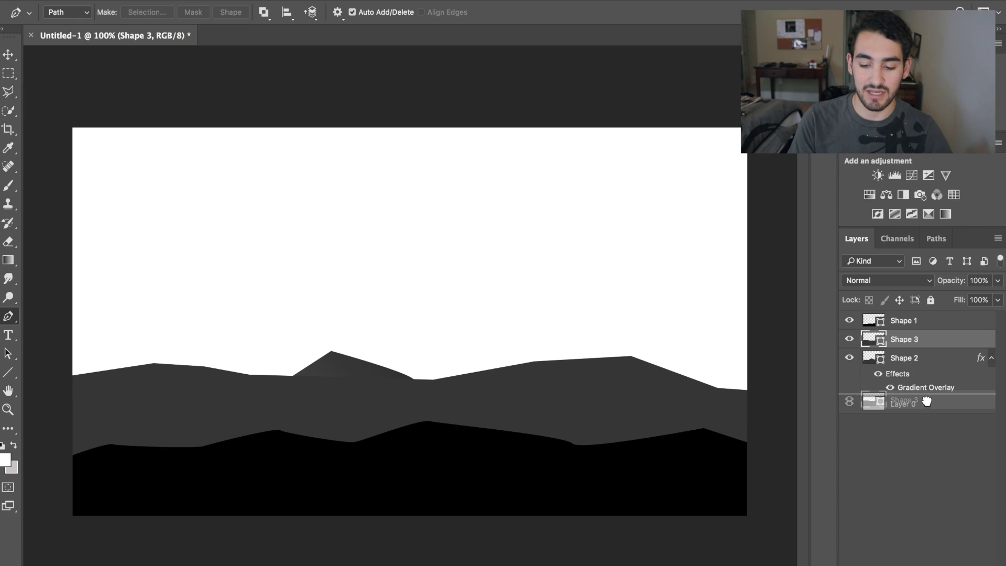
double_click(905, 386)
click(274, 324)
click(503, 191)
double_click(929, 479)
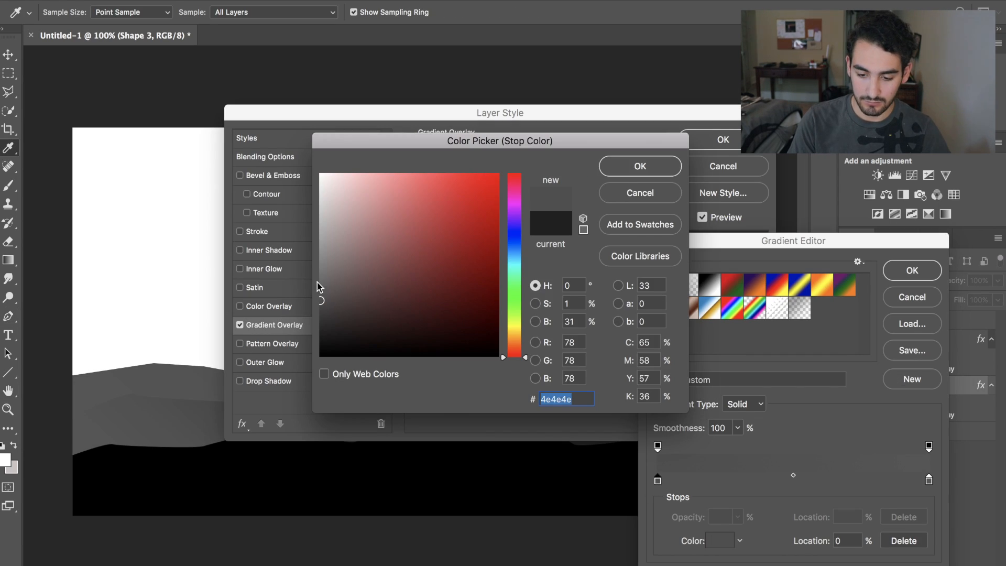
key(Return)
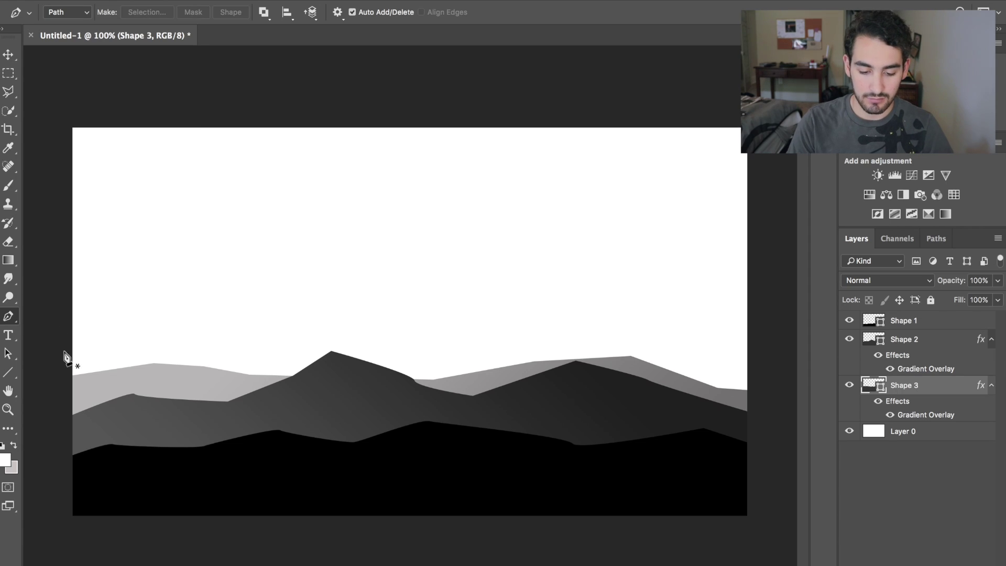
Step: Pen-draw a fourth ridge as Shape 4 and move it behind Shape 3
click(64, 349)
click(613, 324)
click(758, 399)
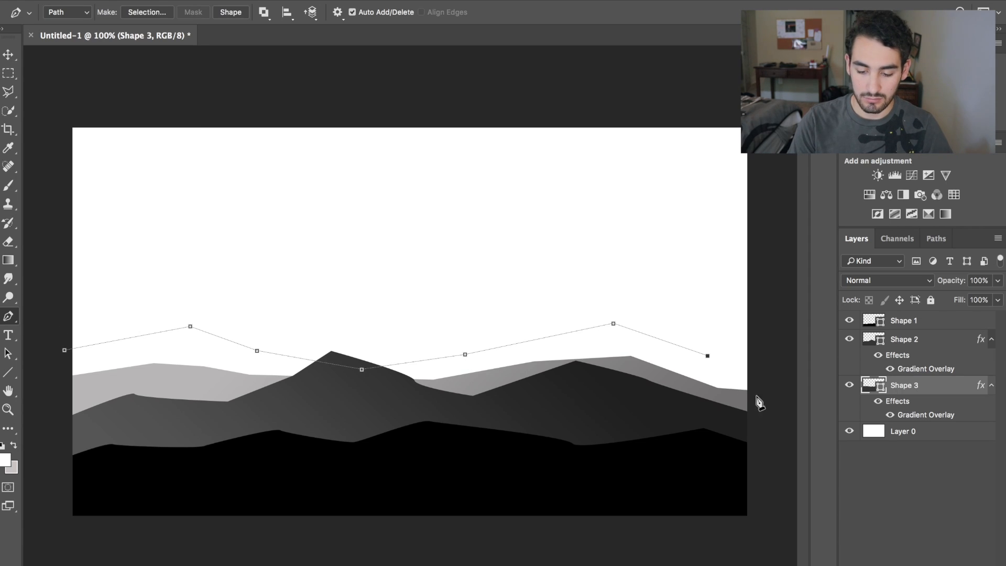
click(726, 545)
click(51, 533)
drag(930, 385, 930, 438)
Step: Give Shape 4 a light Gradient Overlay and set its layer opacity to 70%
double_click(929, 438)
click(763, 326)
click(658, 478)
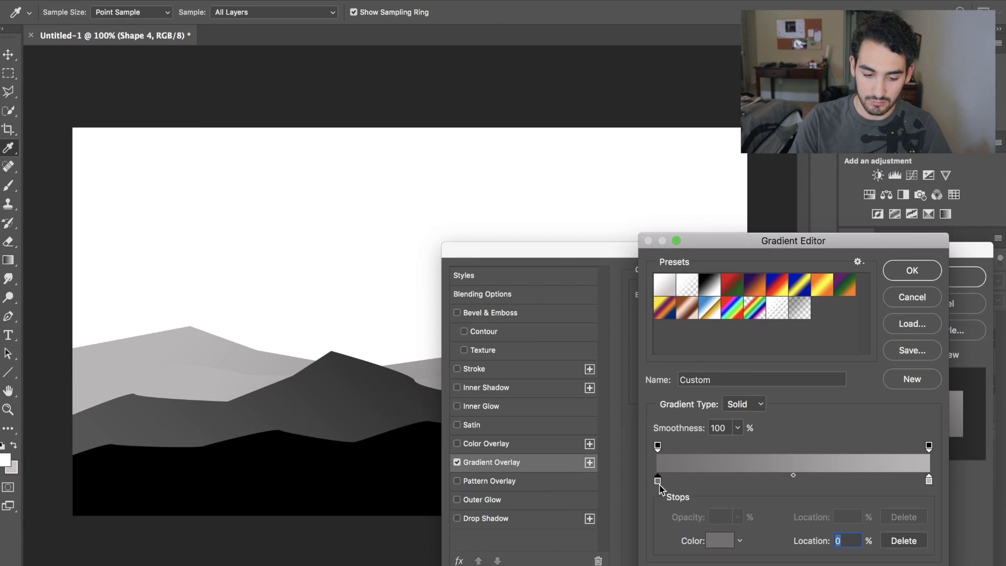
click(719, 541)
click(639, 166)
click(912, 269)
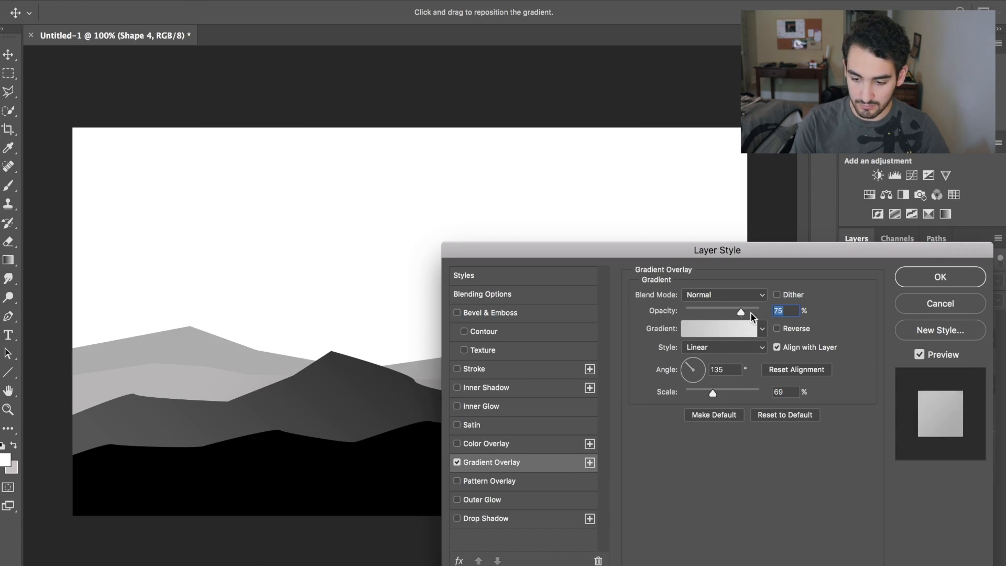
click(939, 215)
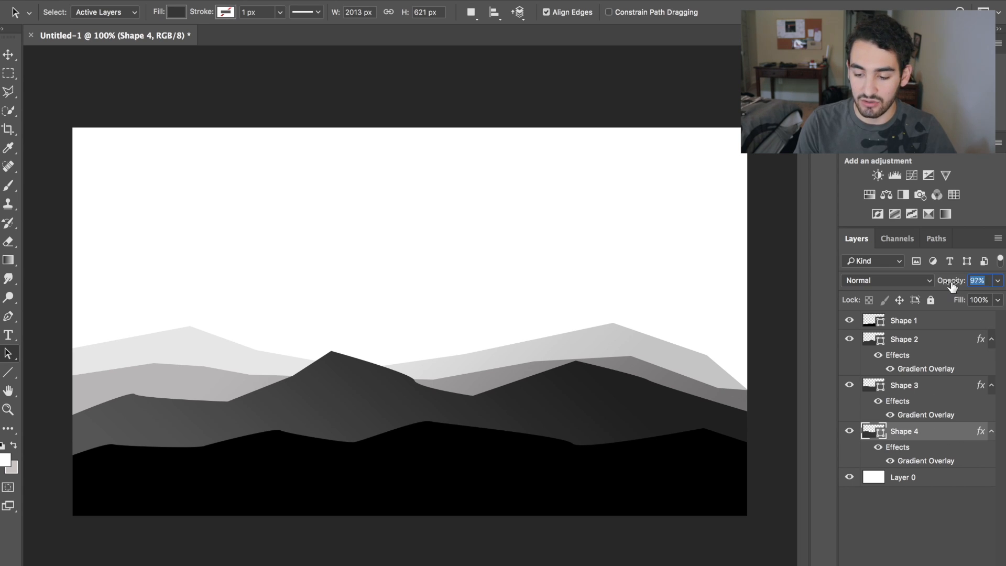
text(70)
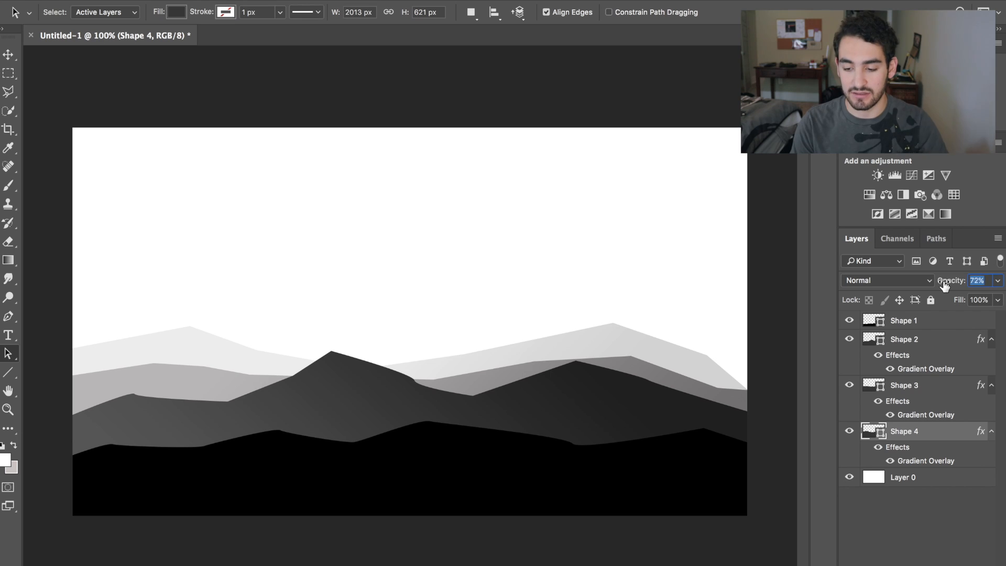
key(Return)
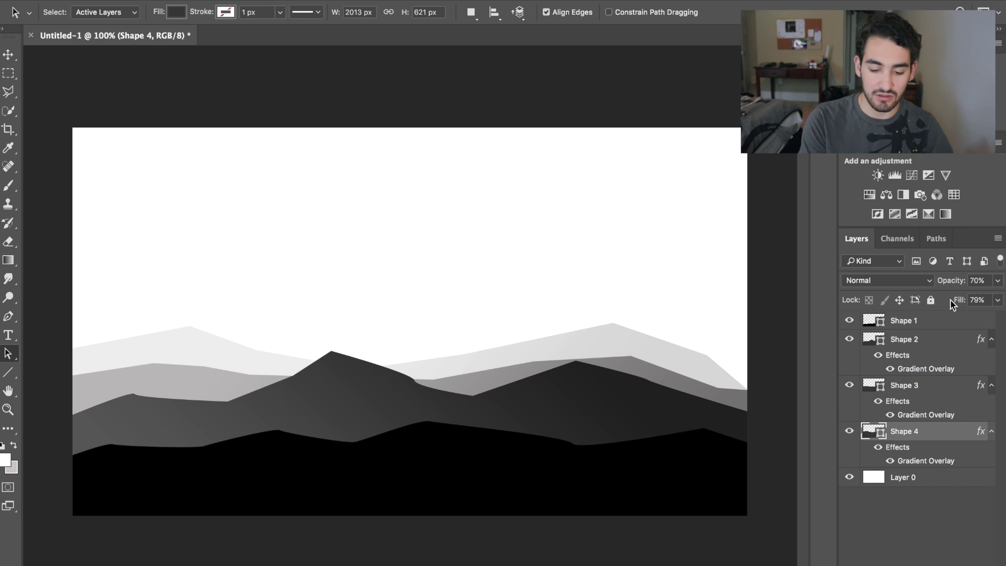
Step: Add a Gradient Overlay to Shape 5 with stops c6c6c6 light gray and pure white
double_click(945, 478)
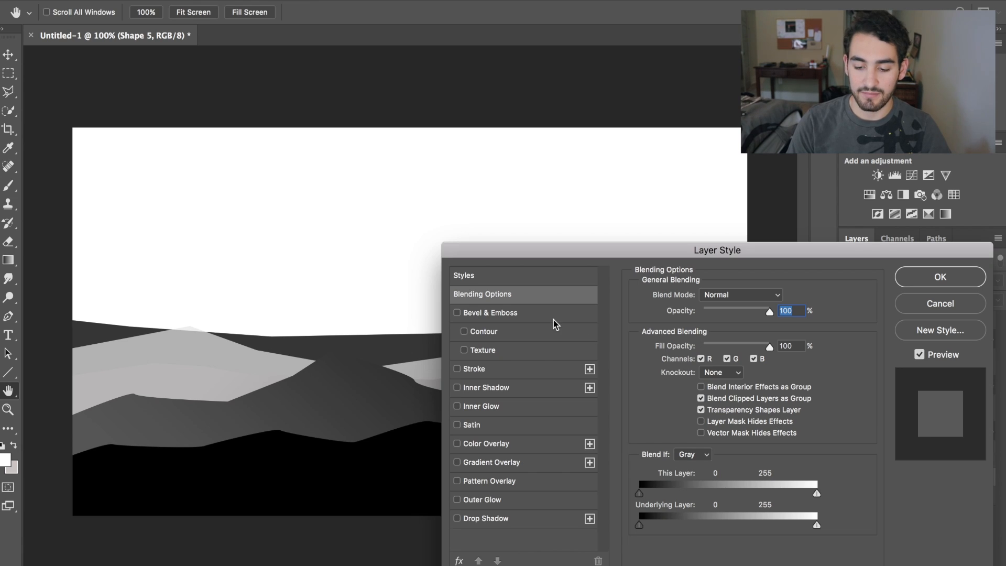
click(492, 462)
click(749, 335)
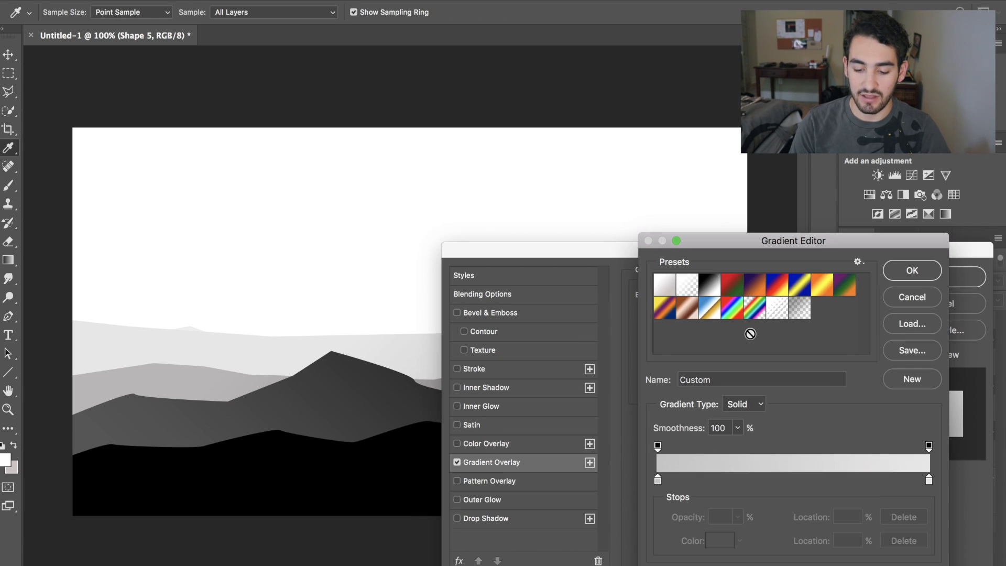
click(657, 481)
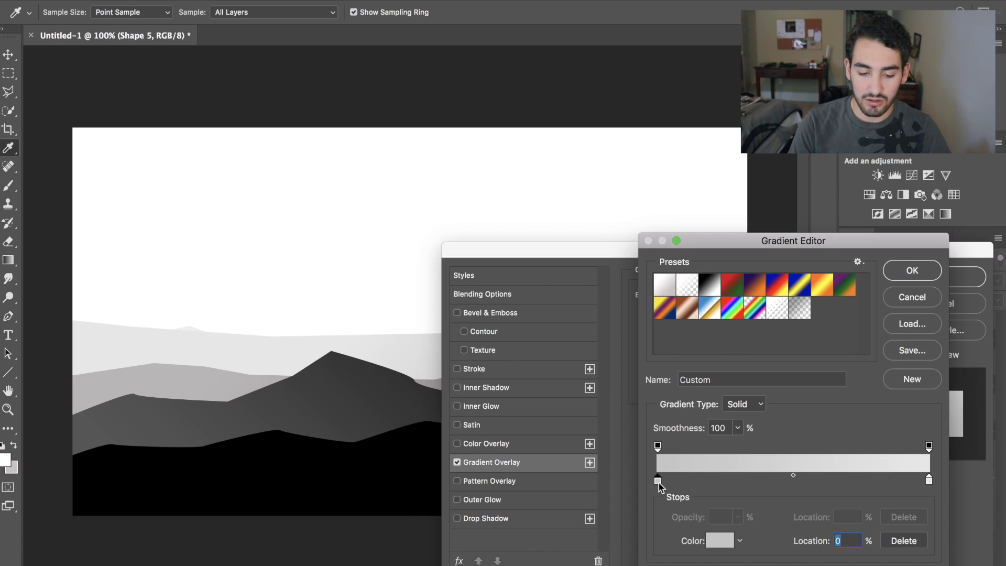
double_click(658, 480)
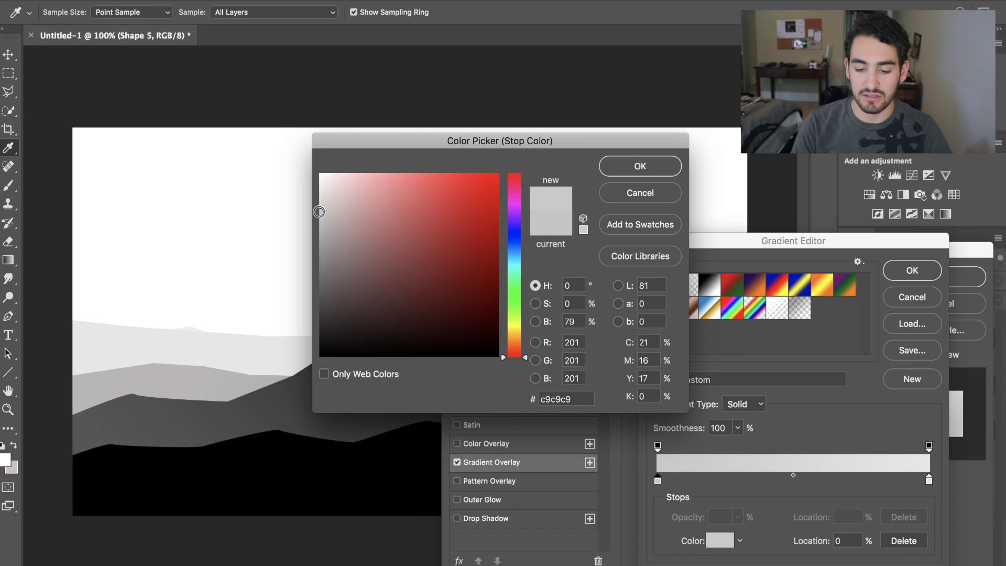
drag(319, 213, 319, 214)
click(643, 166)
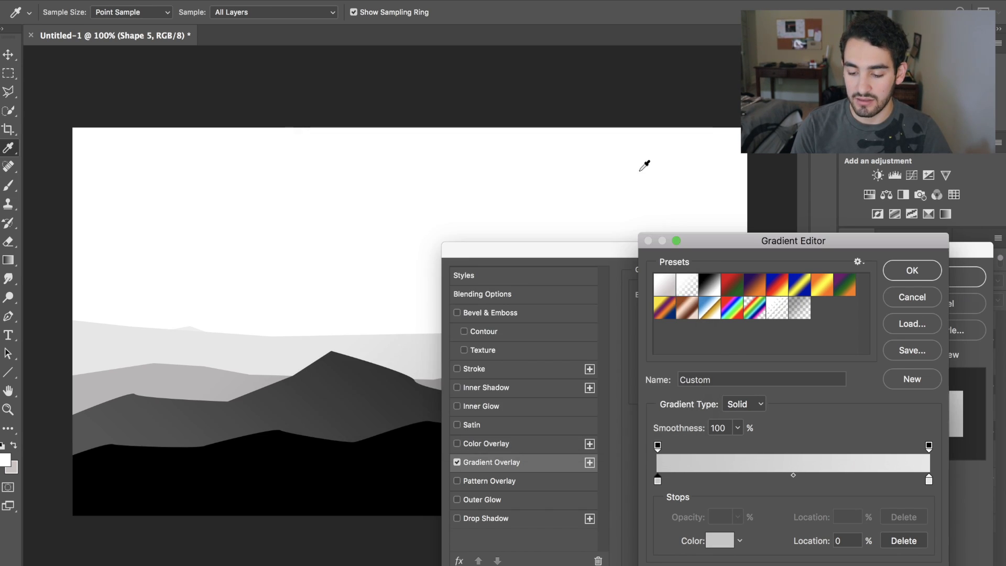
double_click(929, 481)
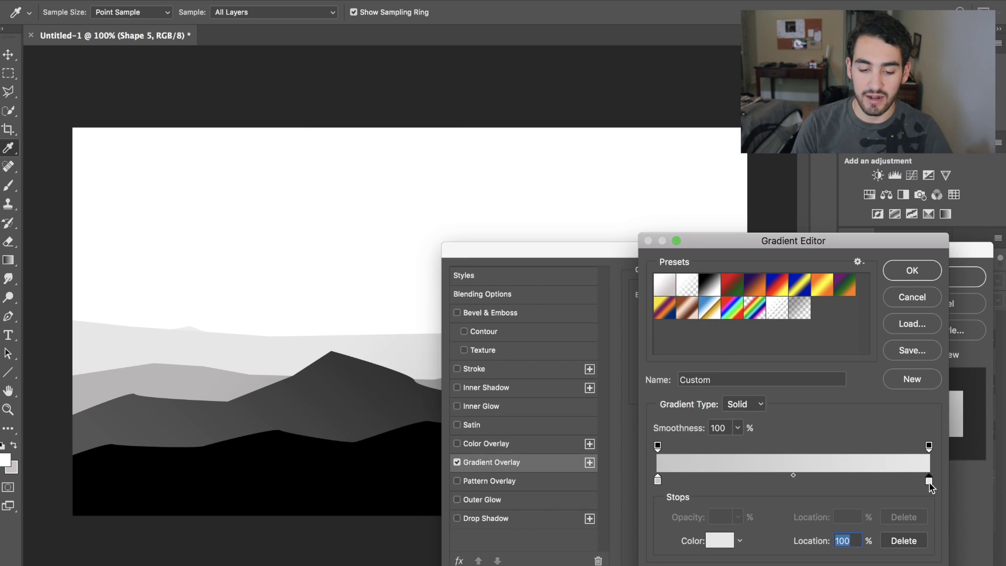
drag(318, 192, 314, 167)
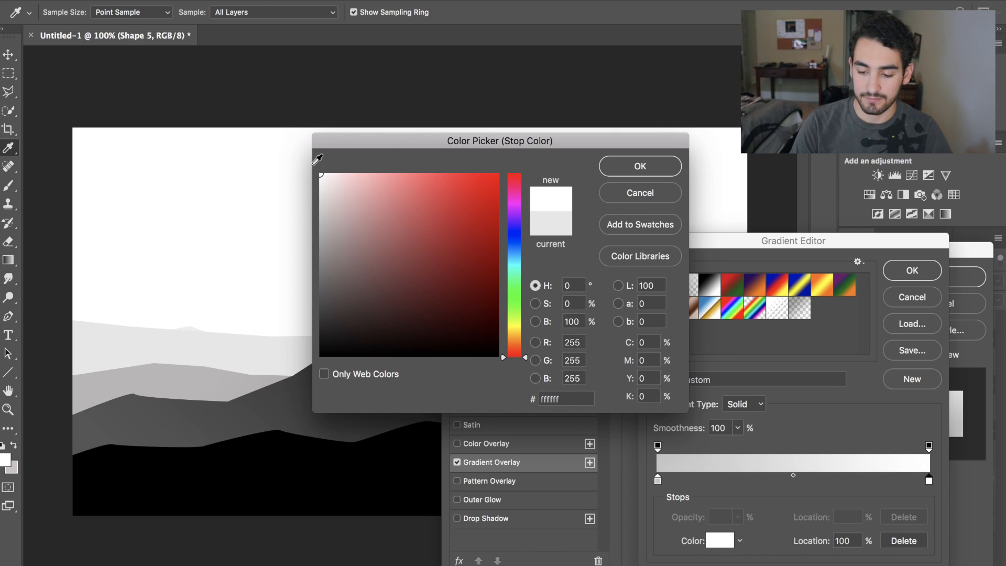
click(640, 166)
key(Return)
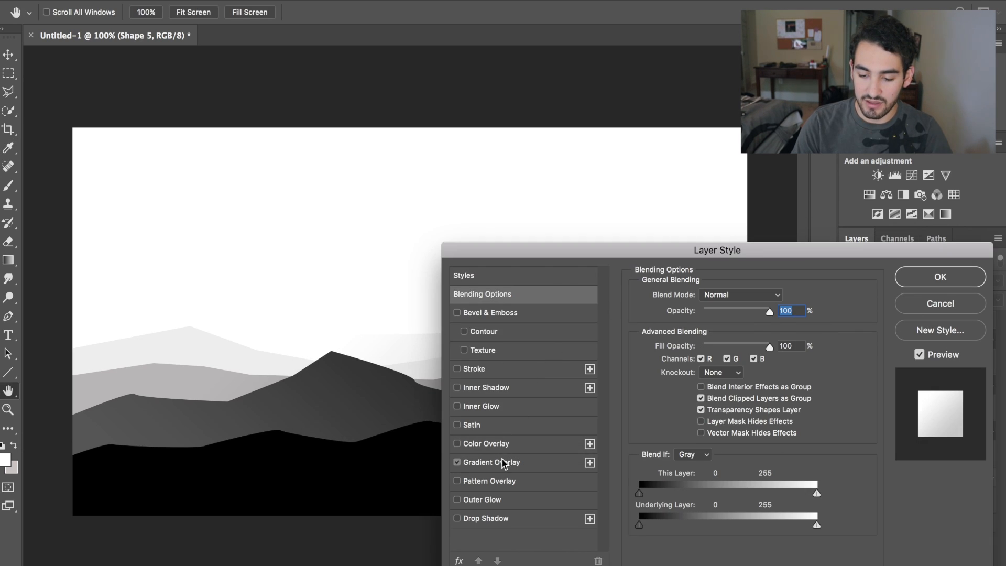
Step: Set the gradient angle to about 49°, apply it, and lower Shape 5's opacity to 66%
click(504, 463)
mouse_move(749, 256)
mouse_down()
mouse_move(837, 168)
mouse_move(899, 167)
mouse_up()
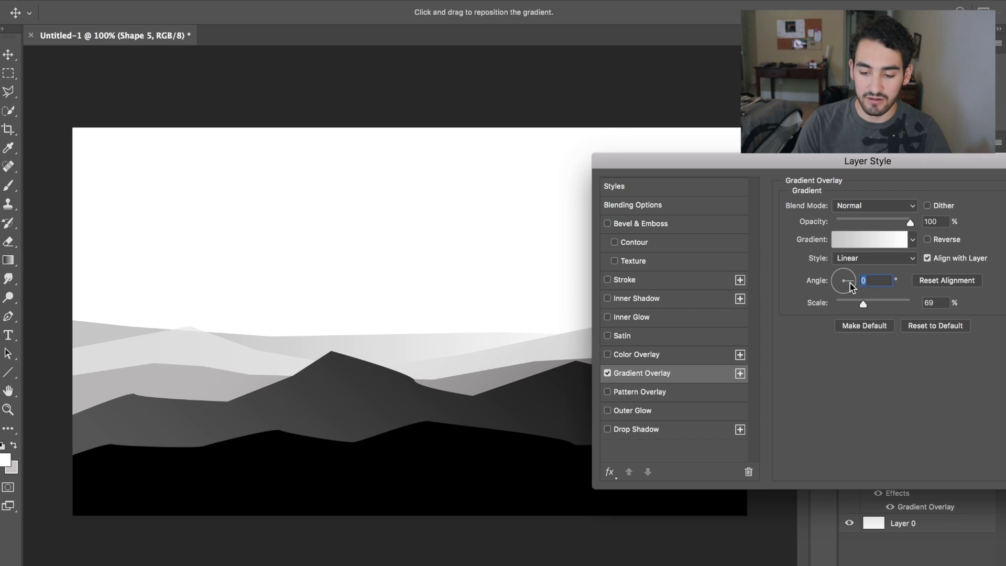
drag(851, 284, 853, 283)
mouse_move(899, 163)
mouse_down()
mouse_move(998, 481)
mouse_move(633, 239)
mouse_up()
click(860, 269)
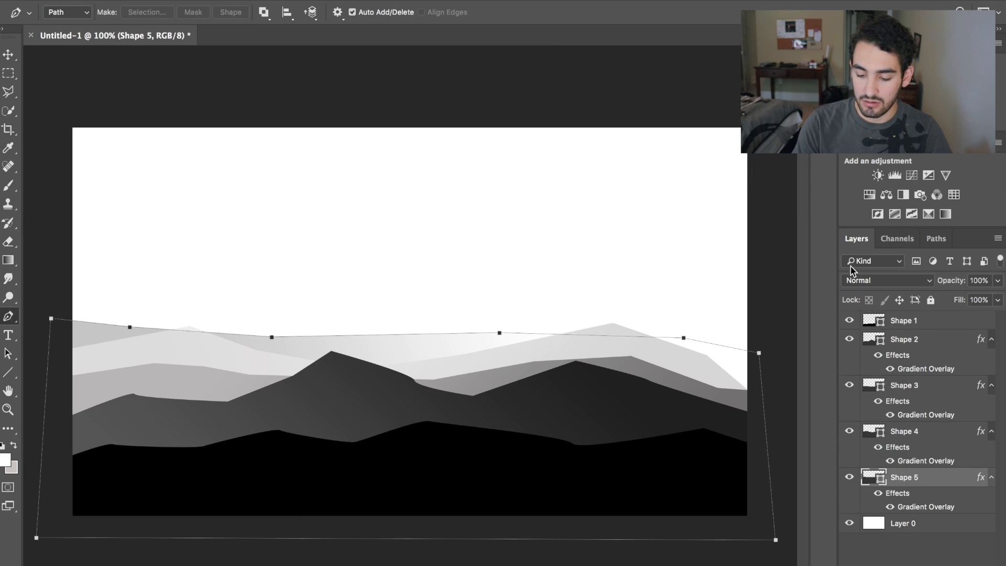
key(Return)
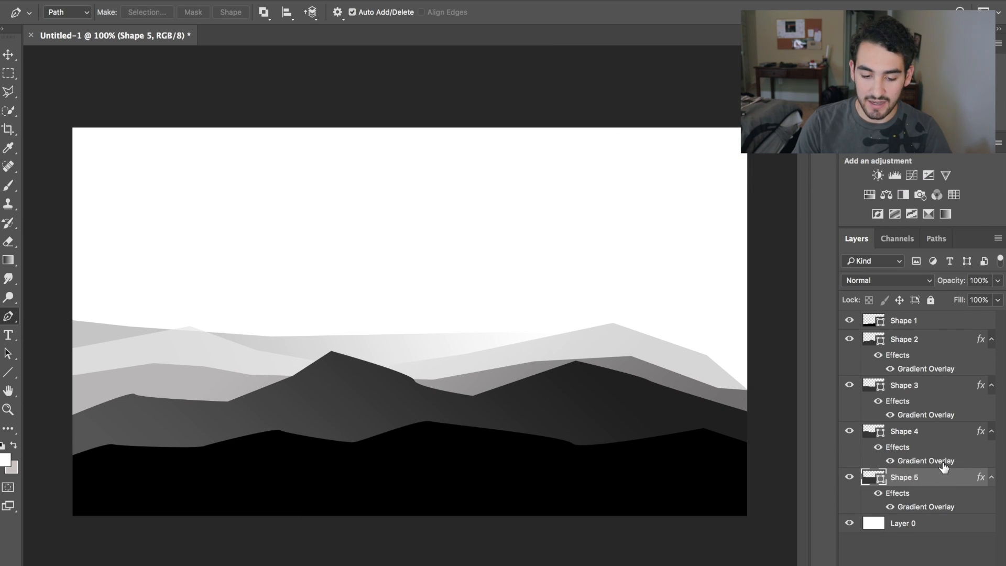
text(66)
key(Return)
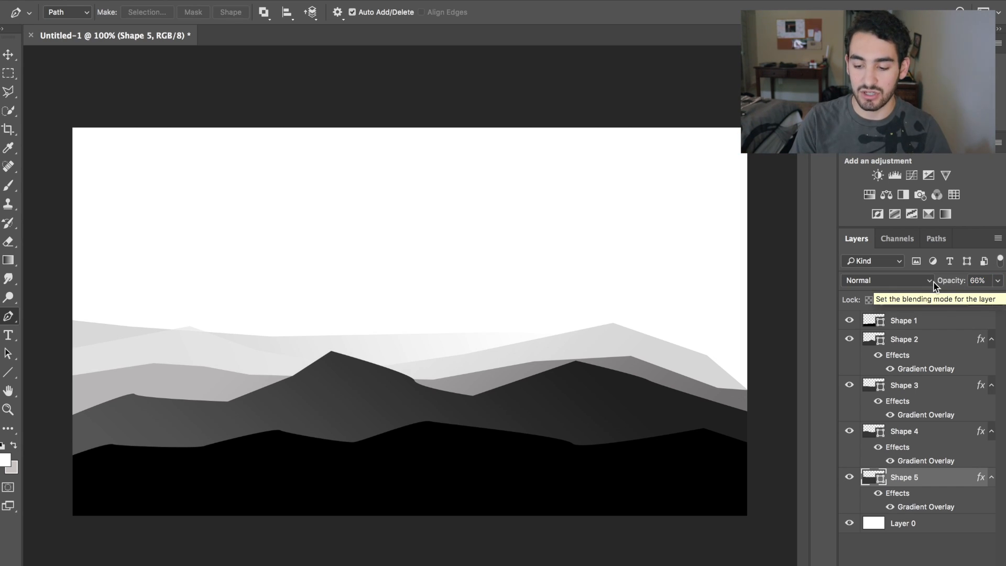
key(a)
click(385, 351)
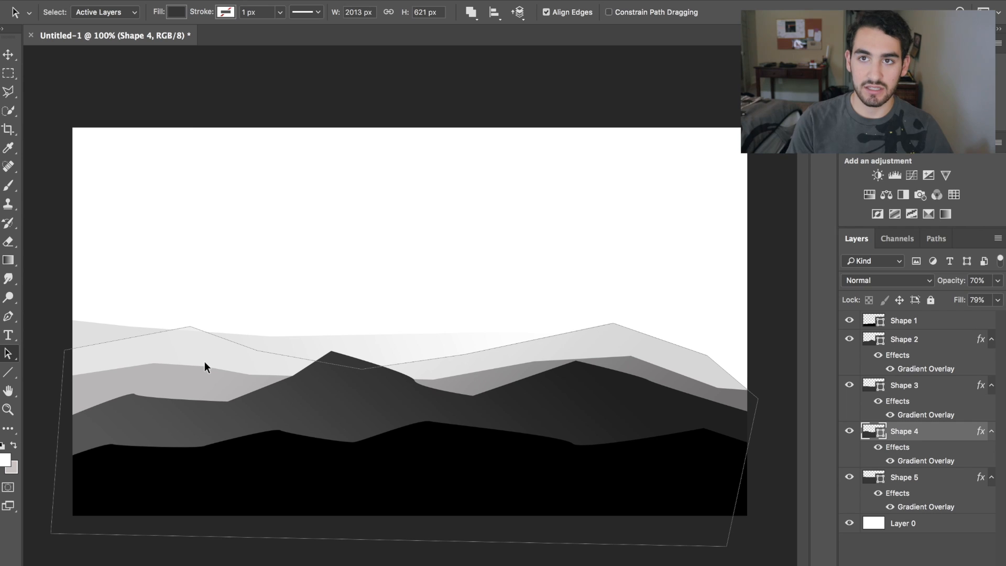
Step: Nudge the Shape 4 ridge and the pale back ridge slightly lower with the Move tool
key(v)
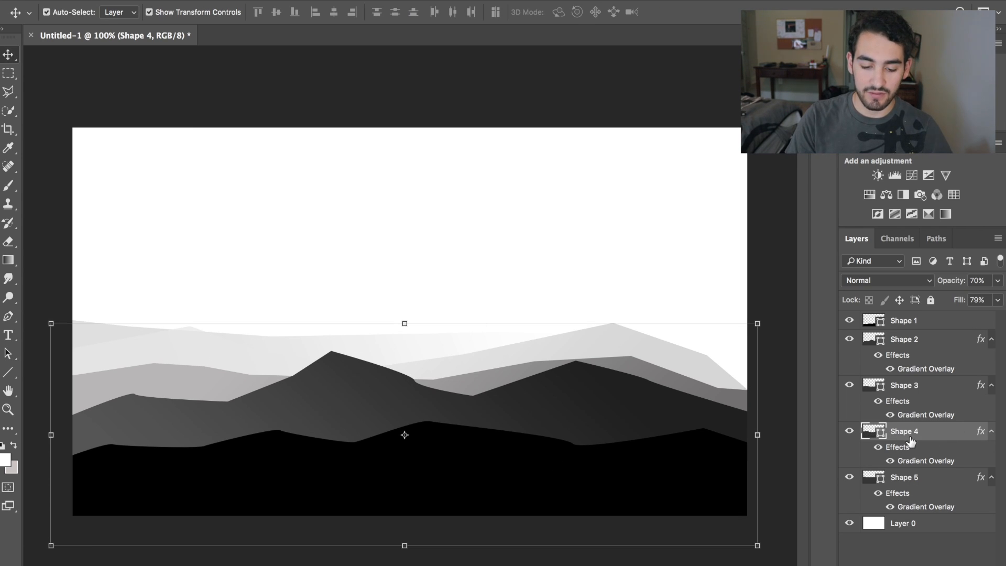
drag(277, 352, 274, 352)
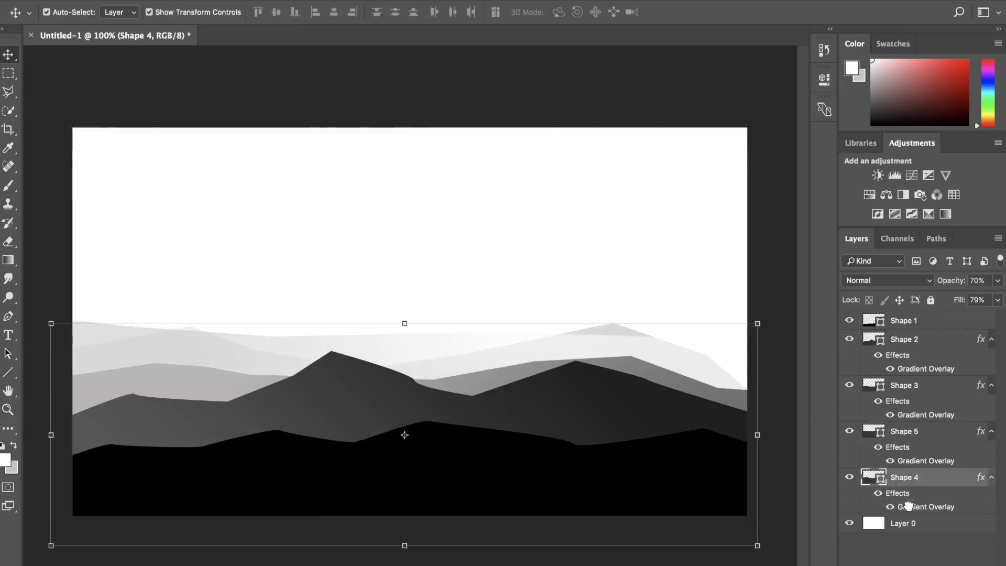
click(543, 344)
click(934, 438)
drag(224, 350, 225, 364)
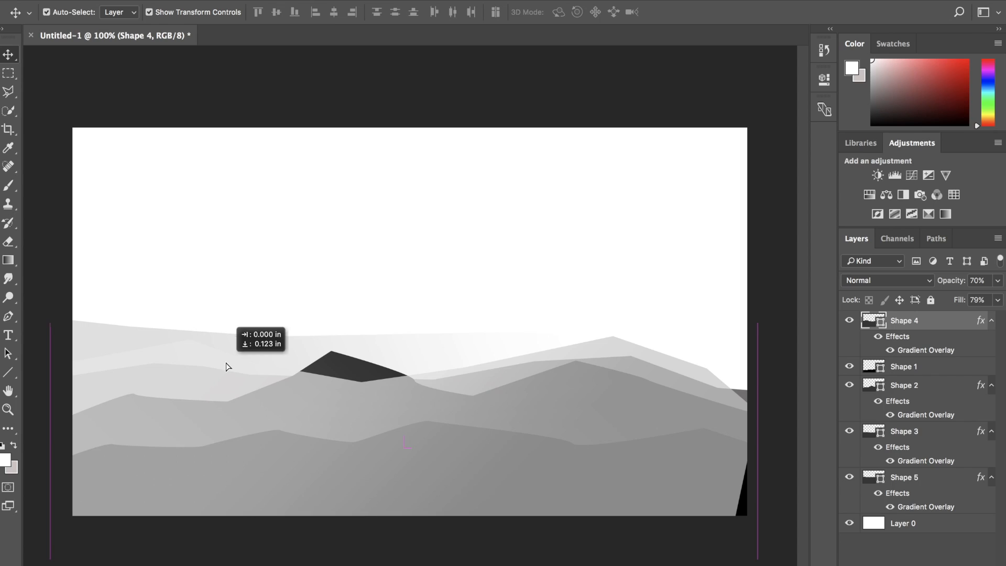
drag(169, 339, 168, 346)
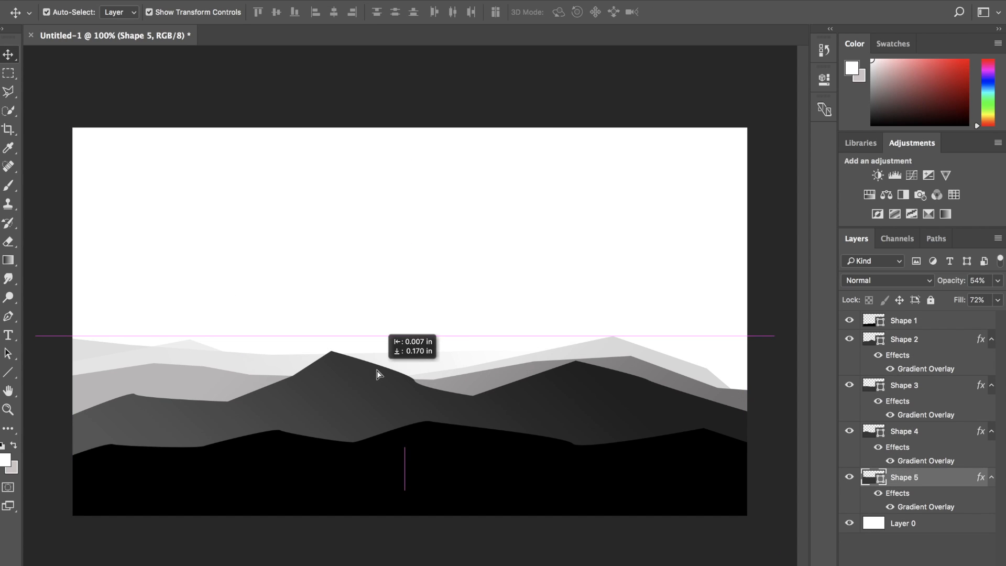
mouse_move(377, 370)
mouse_down()
mouse_move(410, 361)
mouse_move(410, 340)
mouse_up()
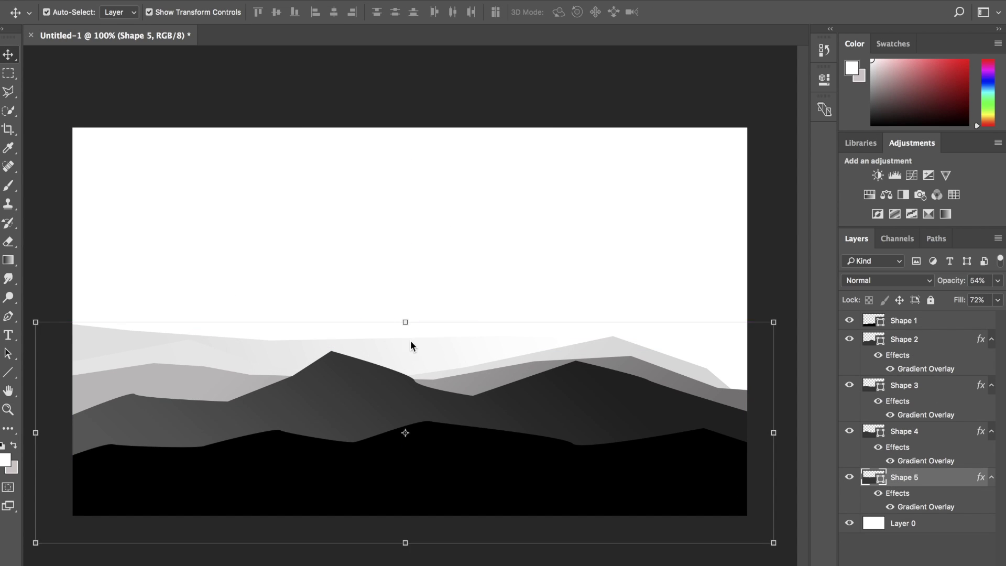
Step: Change Shape 4's Gradient Overlay angle to 72° in its layer style
double_click(943, 431)
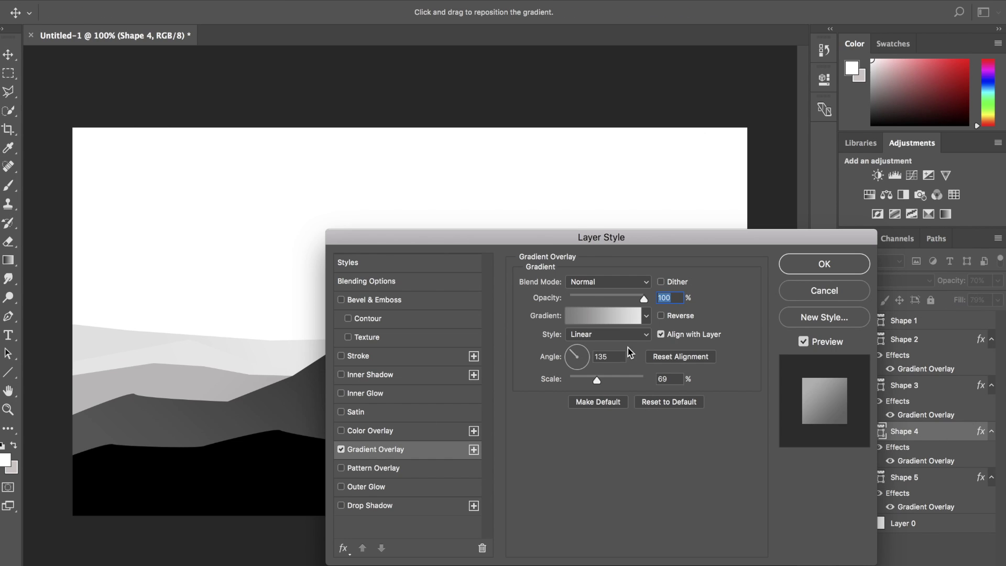
click(580, 350)
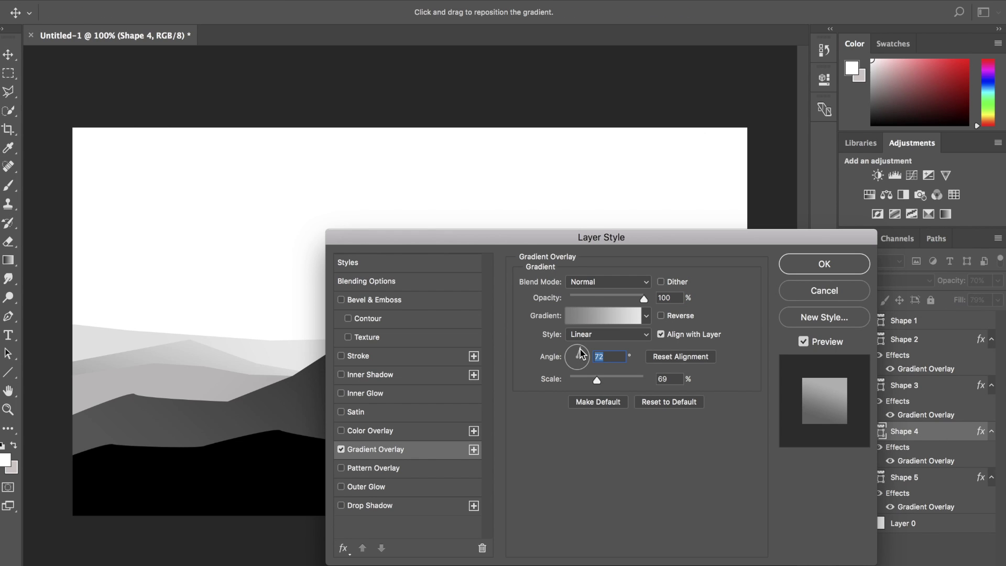
click(849, 264)
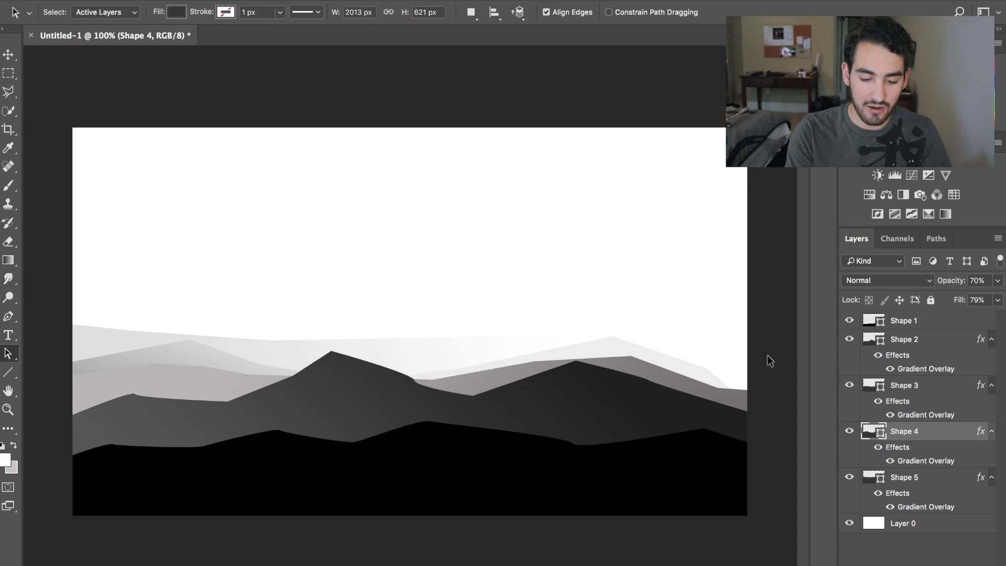
Step: Save the artwork as a maximum-quality JPEG, 'minimal background.jpg', on the Desktop
key(ctrl+s)
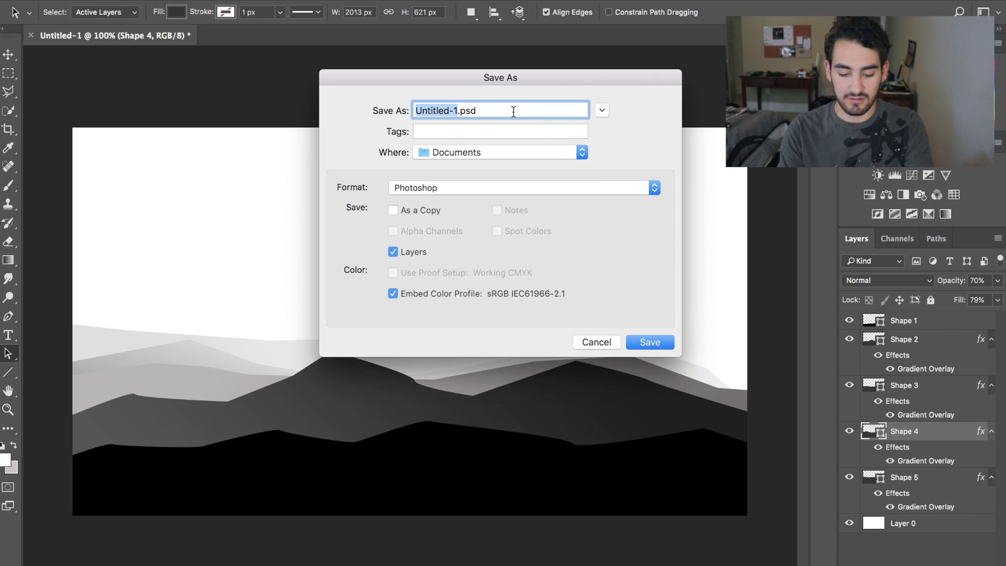
text(minimal backgroun)
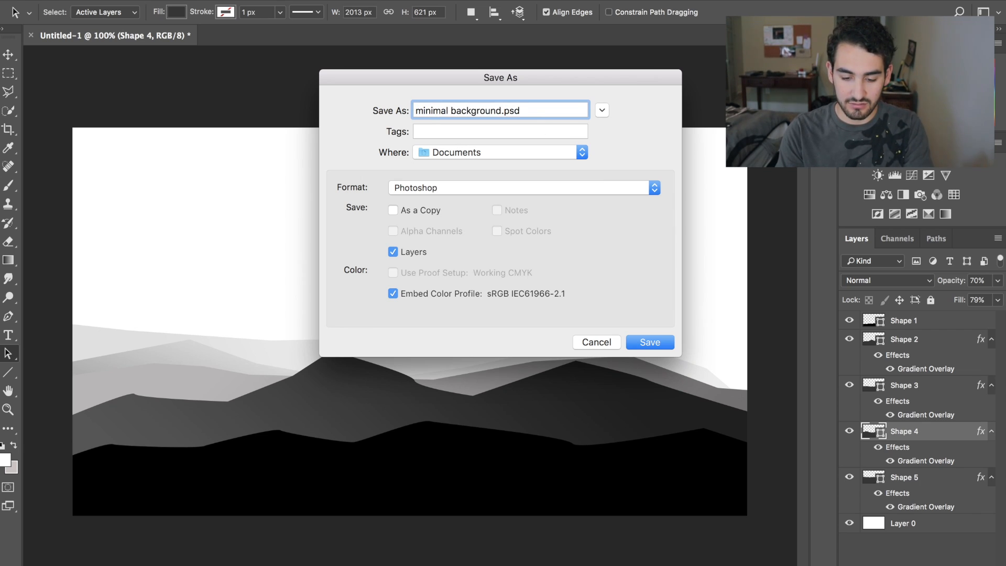
click(525, 186)
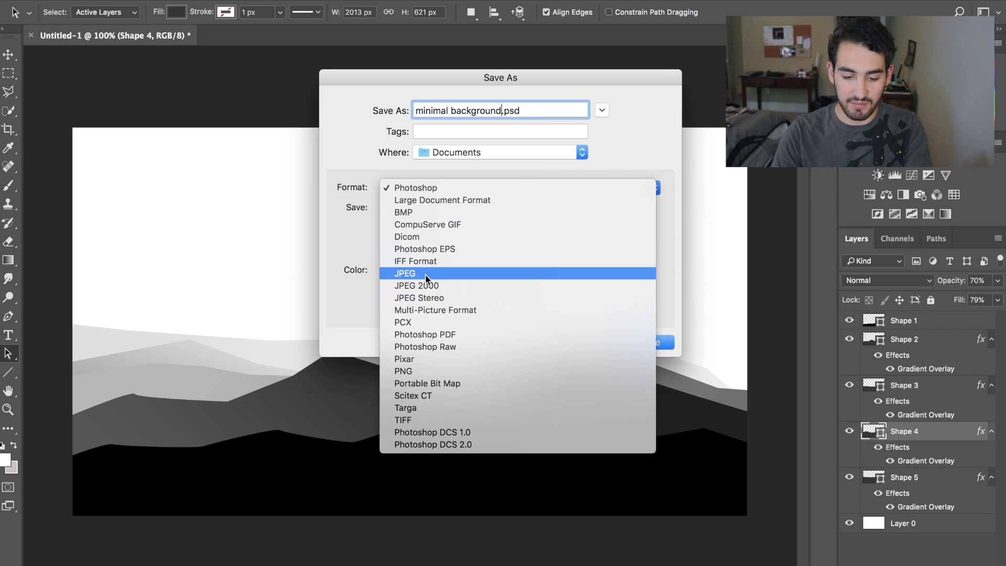
click(565, 272)
click(472, 155)
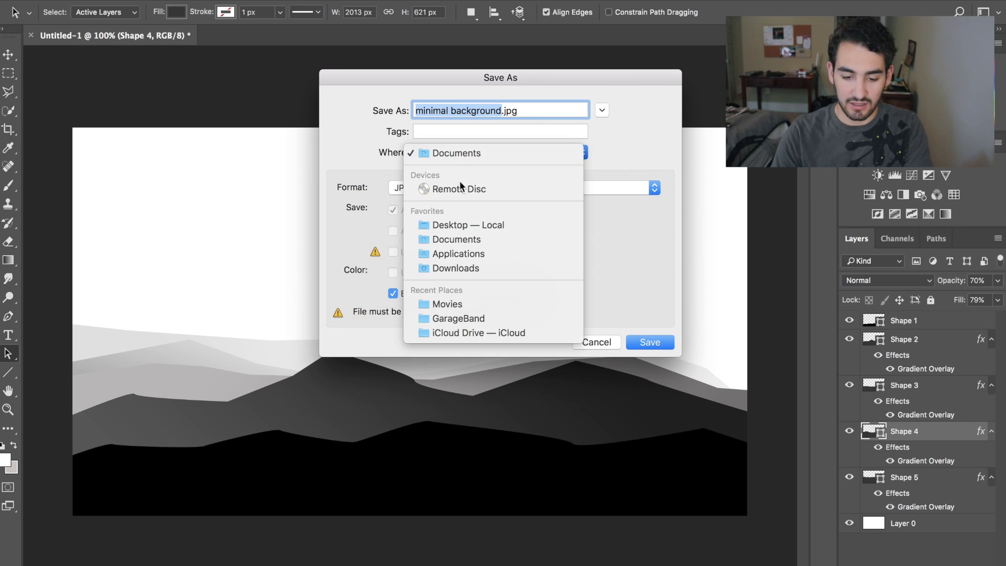
click(456, 224)
key(Return)
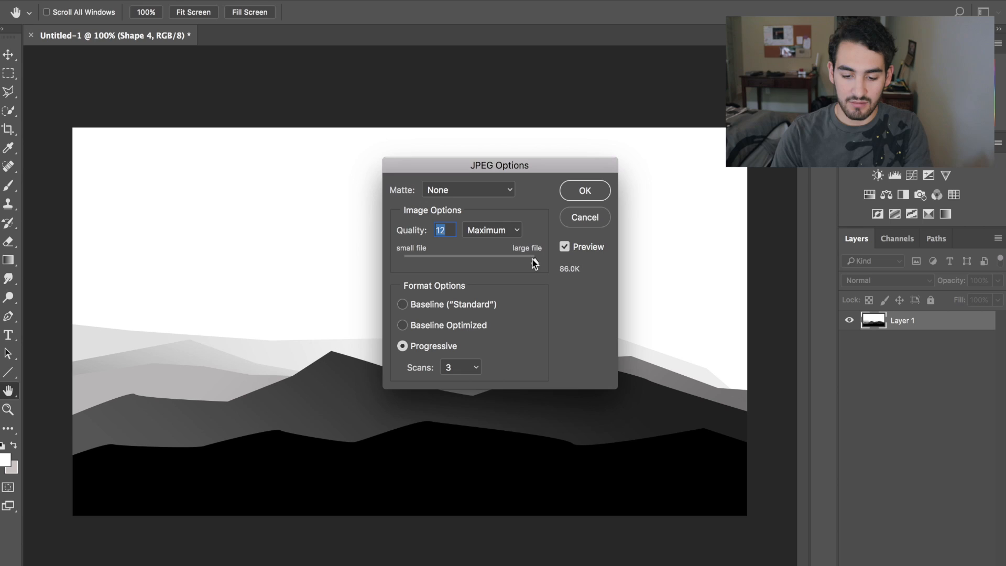
click(580, 197)
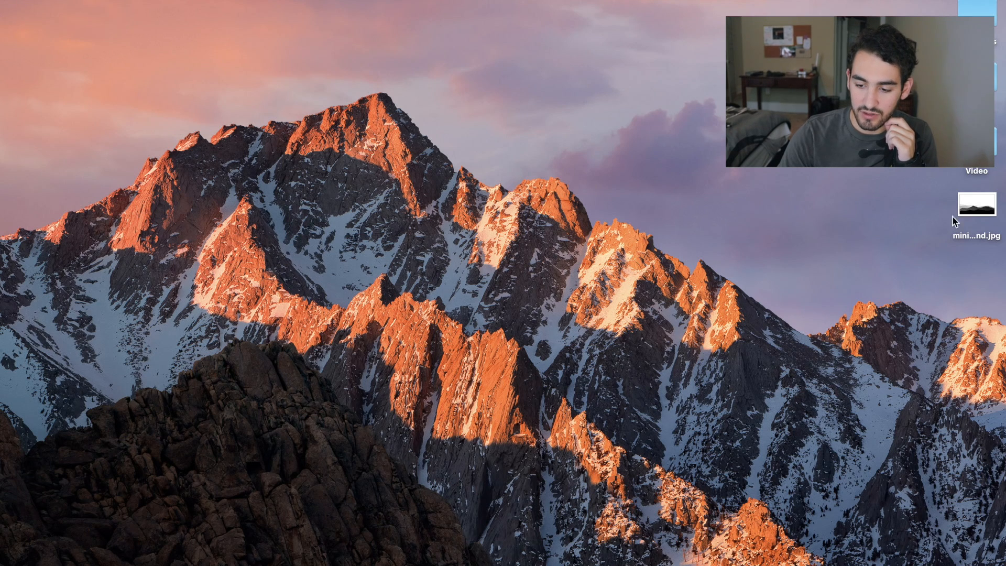
Step: Set the saved image on the desktop as the desktop picture
click(974, 205)
right_click(987, 213)
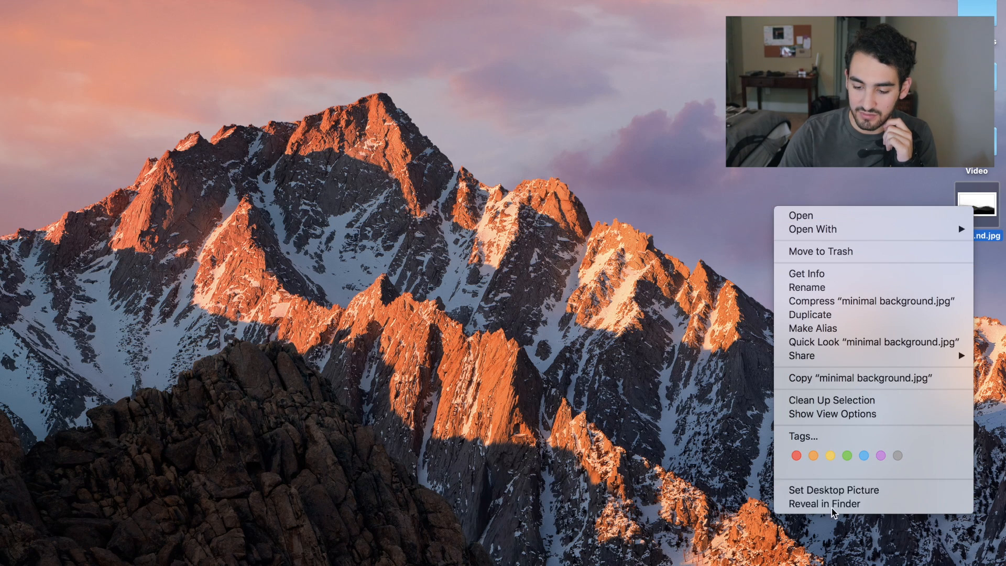
click(833, 491)
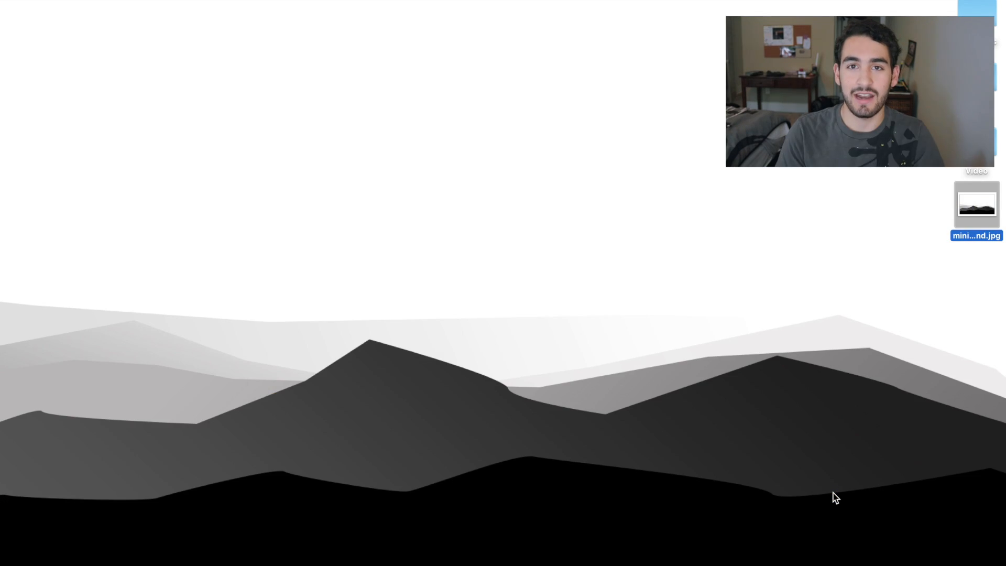